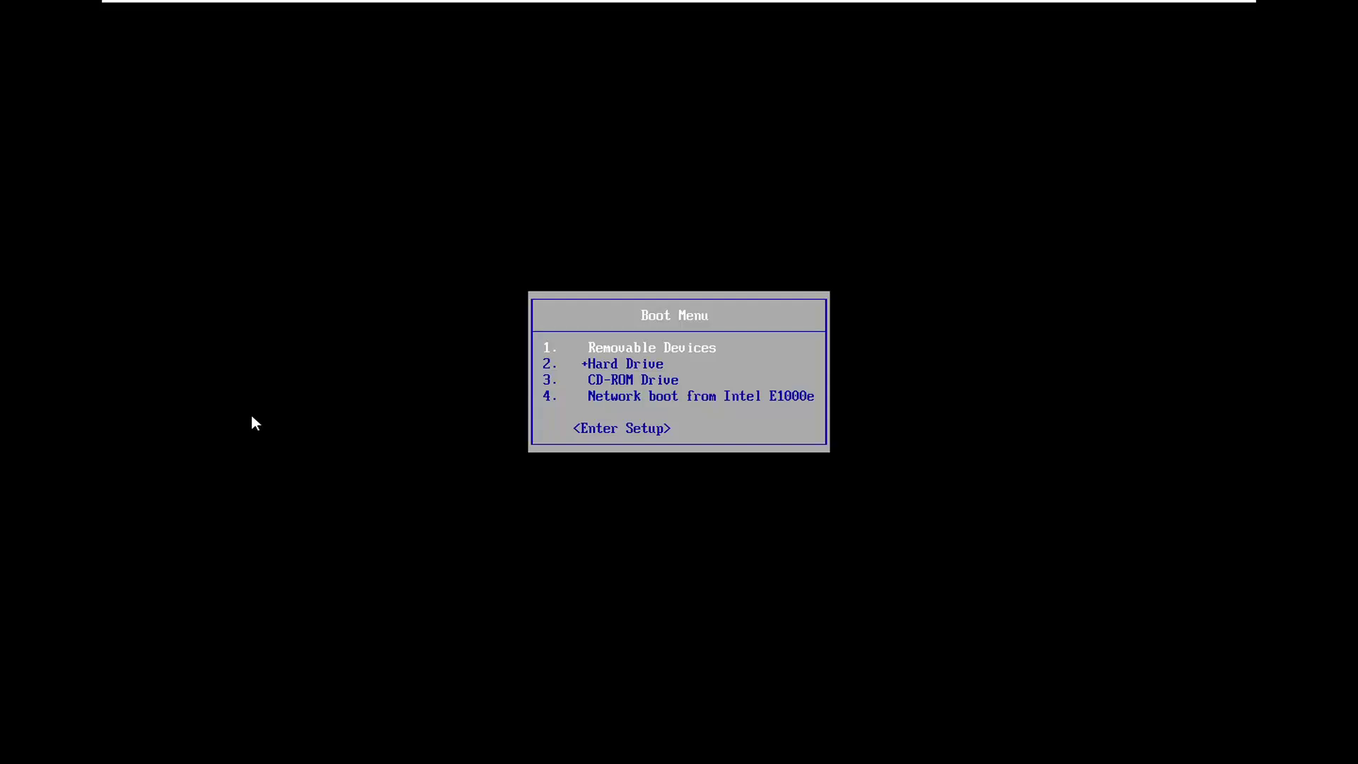
Step: Boot the computer from the CD-ROM drive to load Windows Setup from the installation disc
click(540, 227)
key(Down)
key(Down)
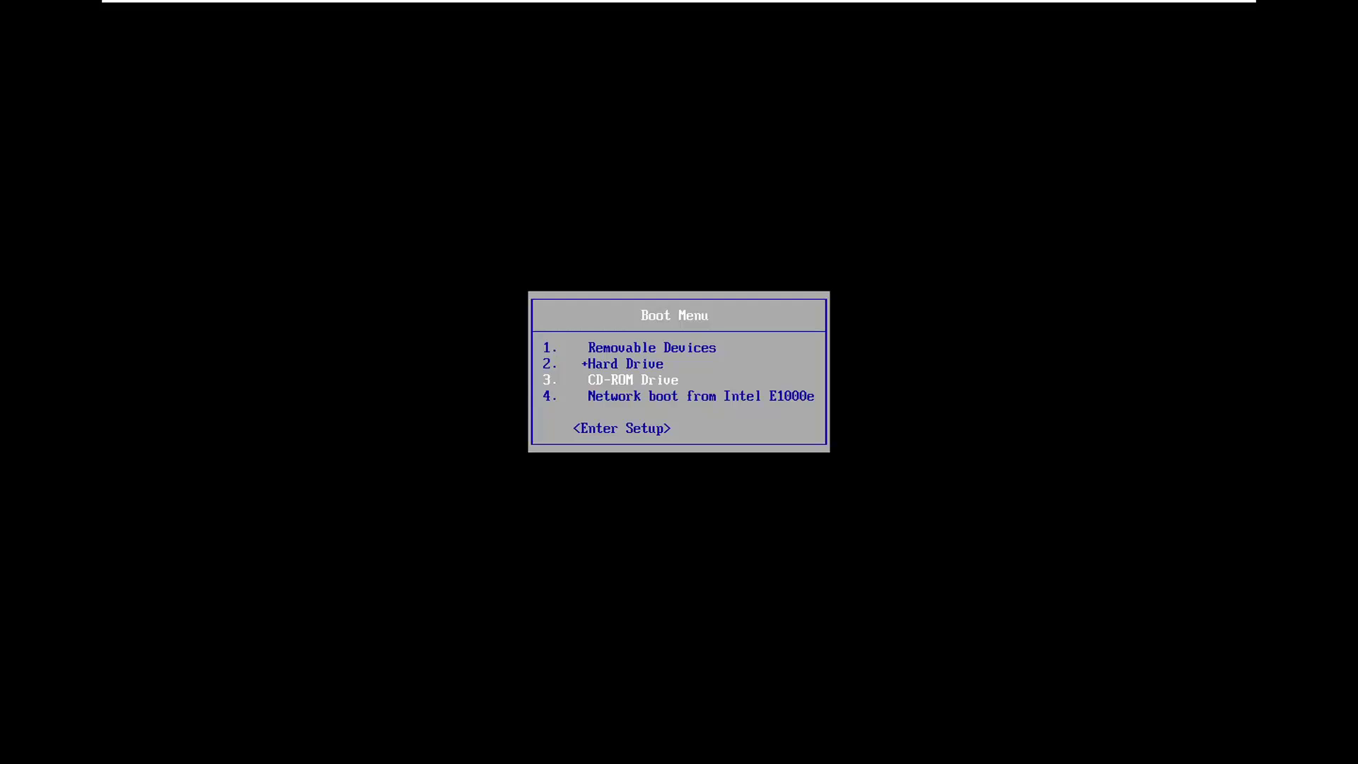
key(Return)
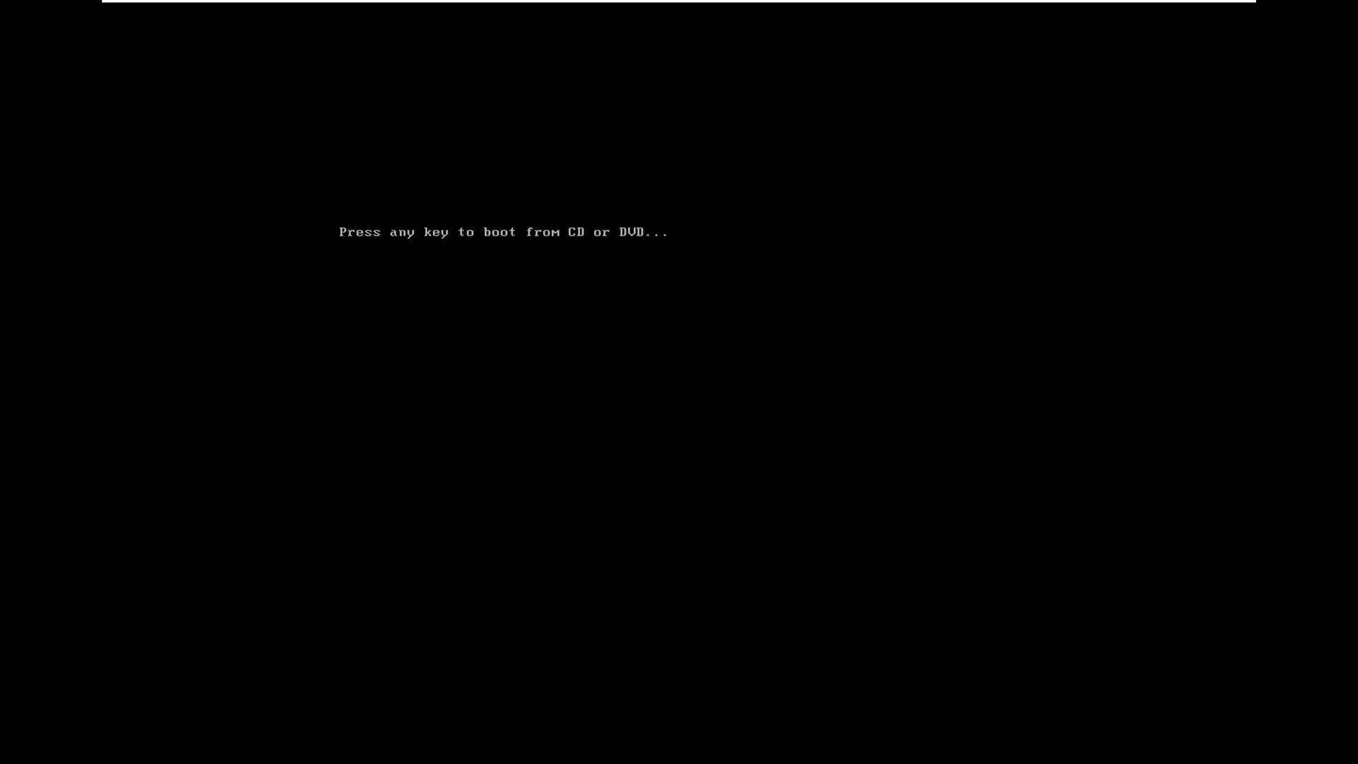
key(Return)
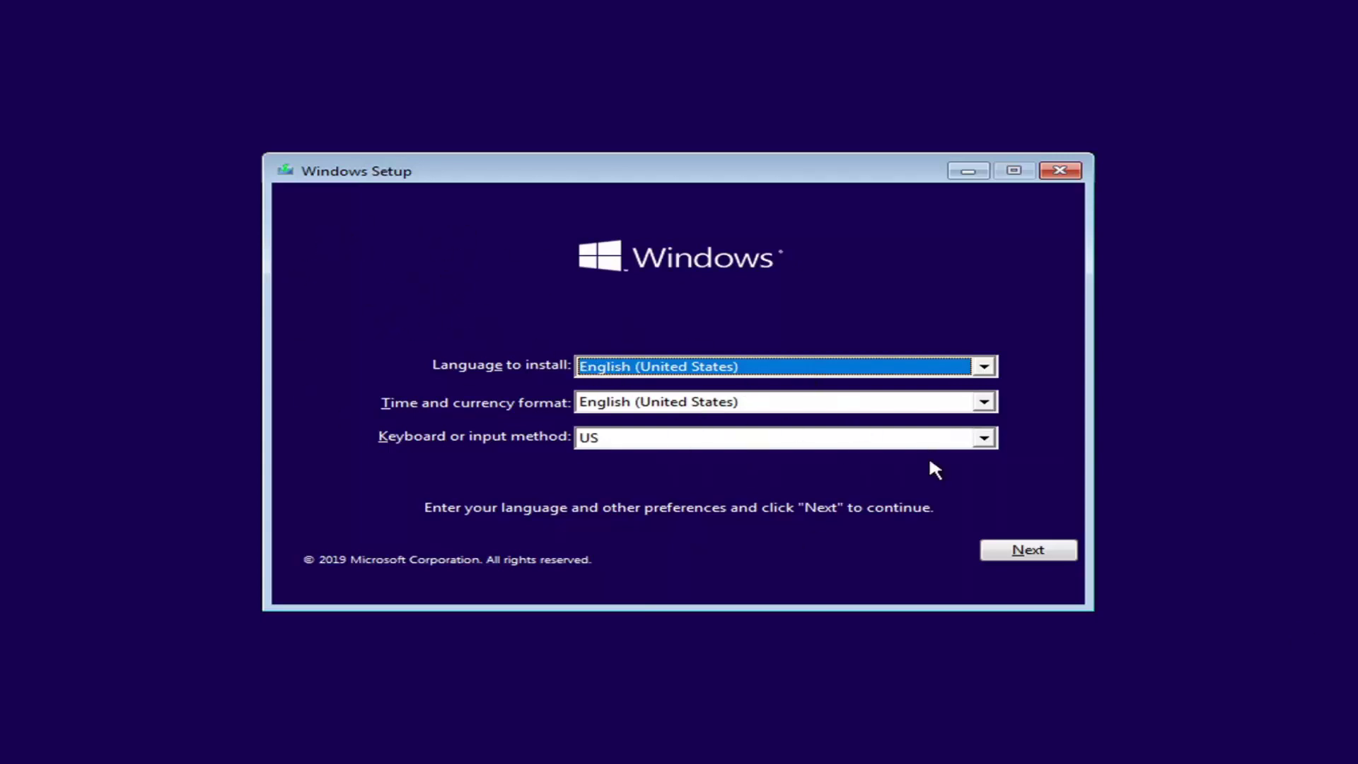
Step: Accept the language defaults, choose to repair the computer, and start System Restore from the troubleshooting options for Windows 10
click(1016, 553)
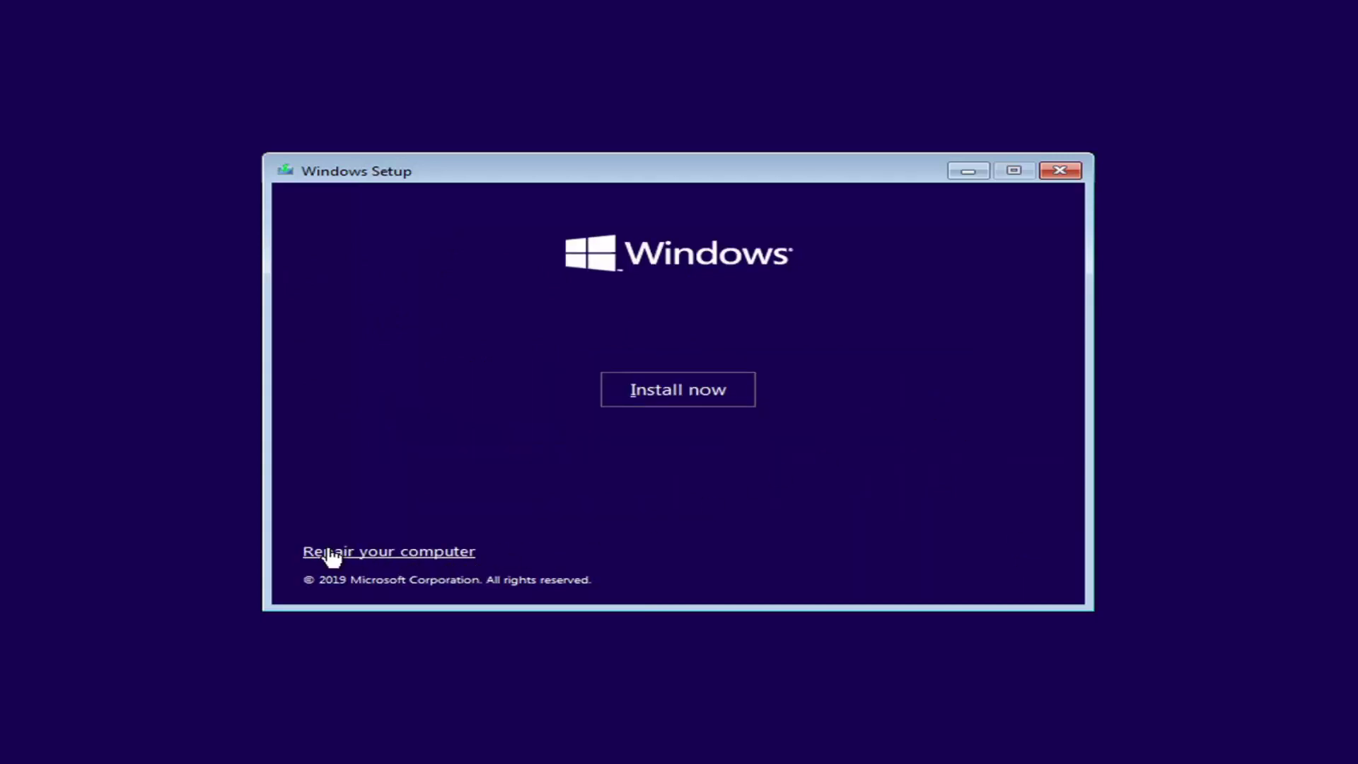
click(377, 552)
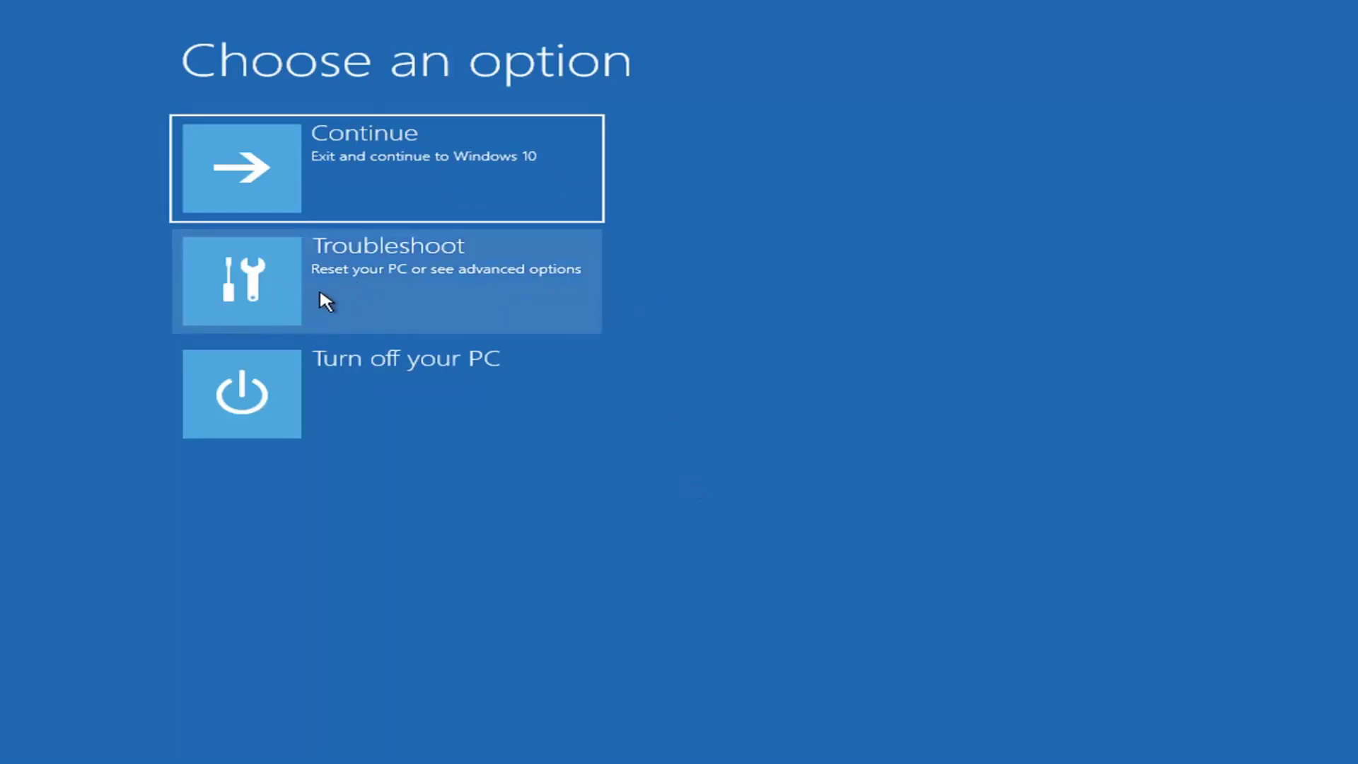
click(414, 297)
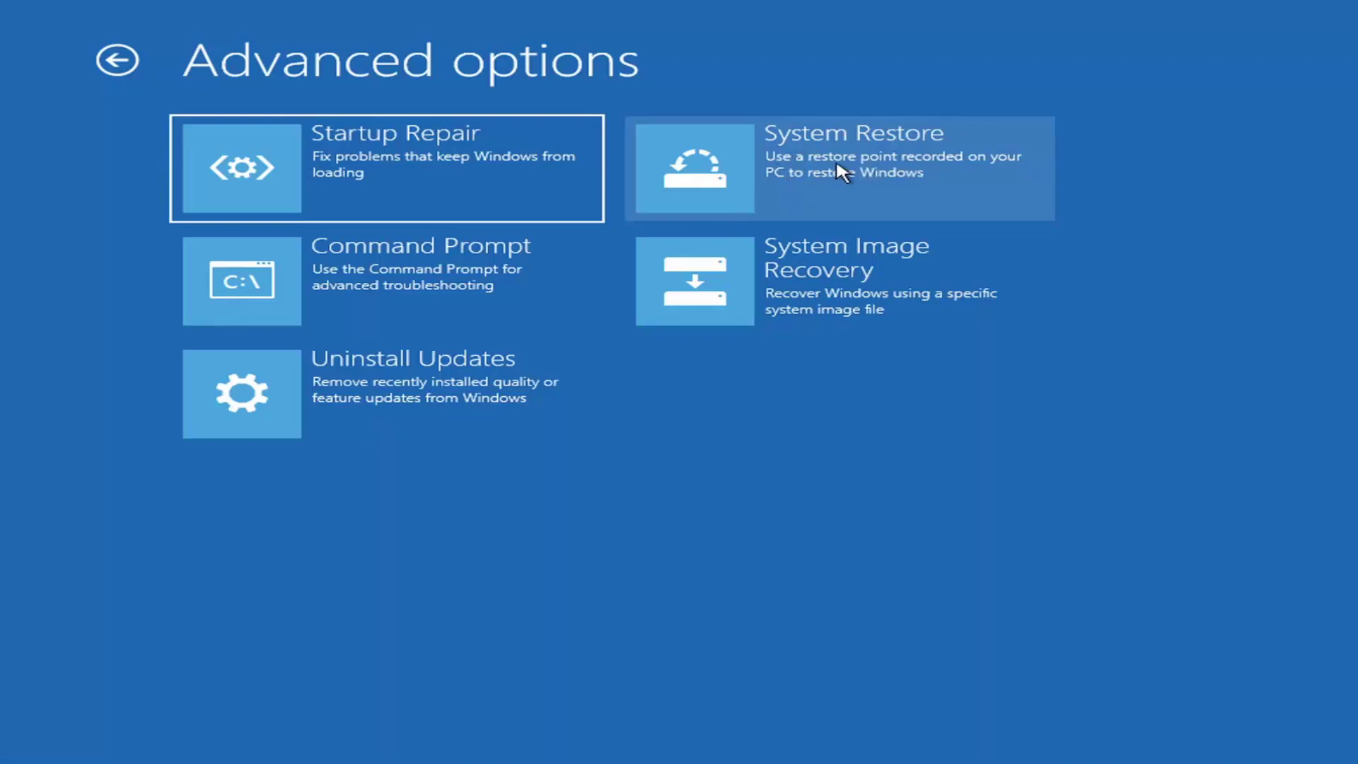
click(793, 151)
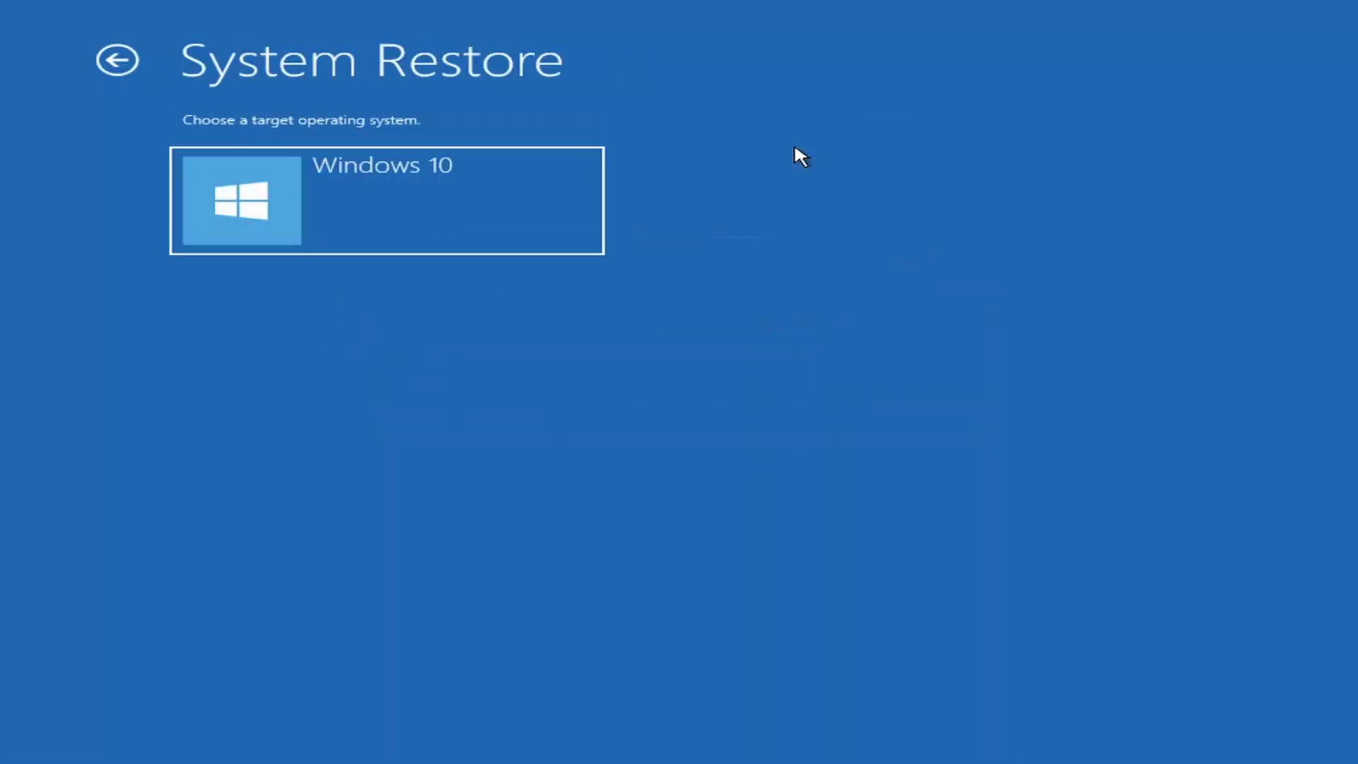
click(315, 200)
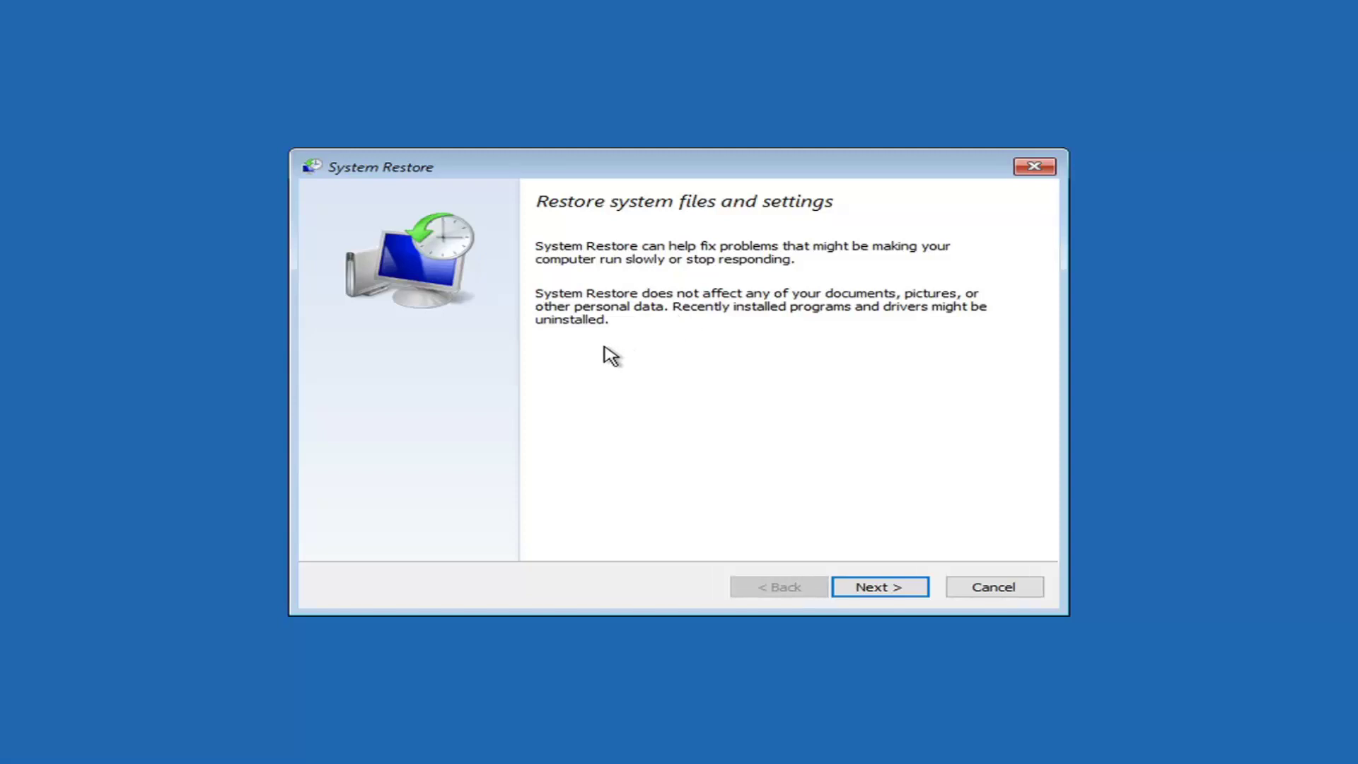
Step: Restore the system to the 12/6/2020 5:30:10 AM "Before Updates" restore point, restart the computer, and dismiss the completion message
click(875, 594)
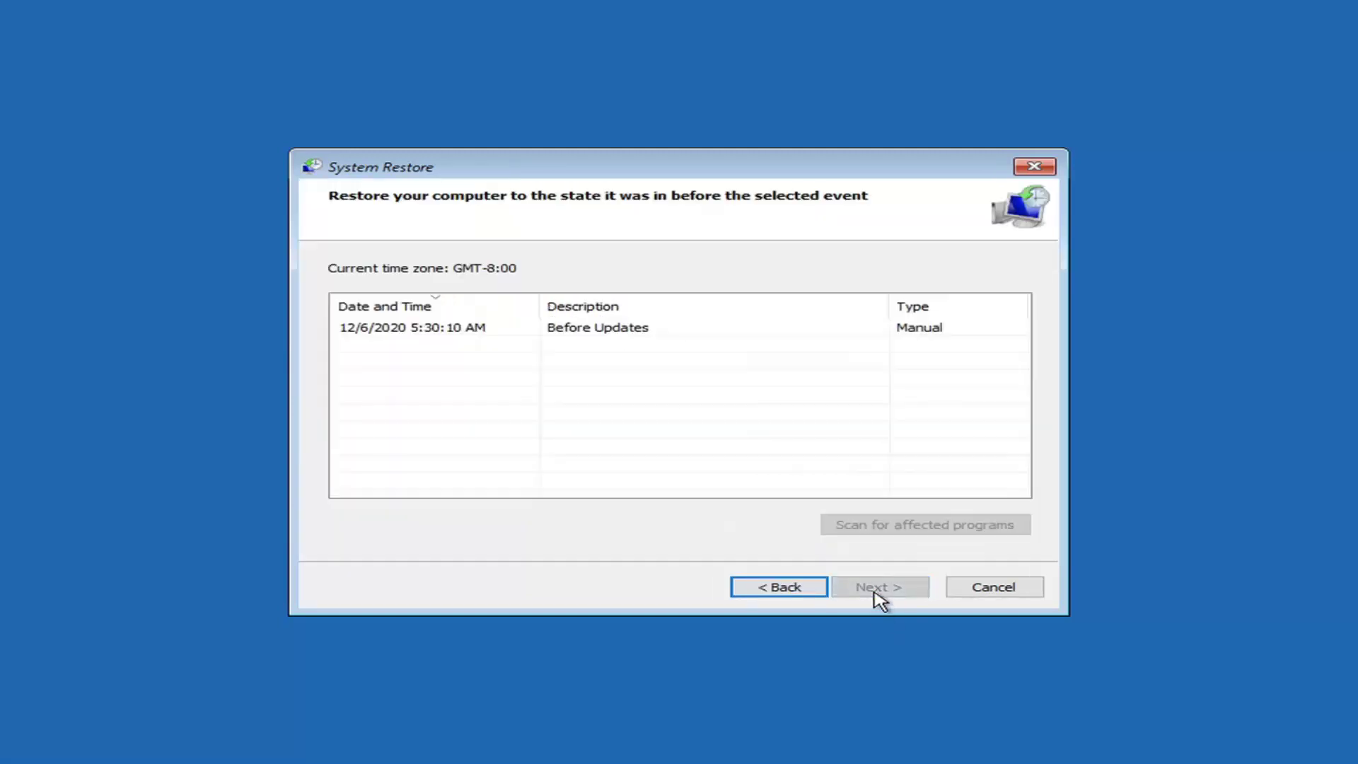
click(477, 328)
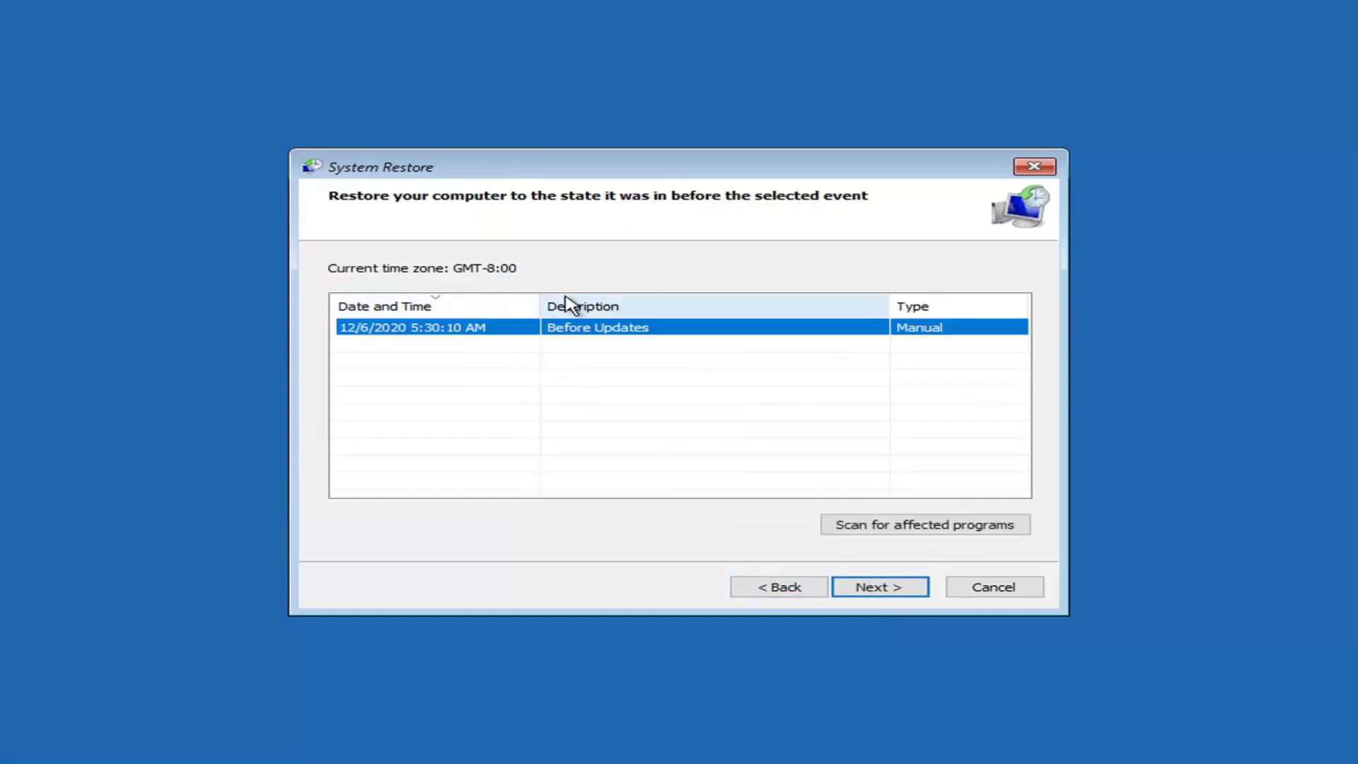
click(866, 583)
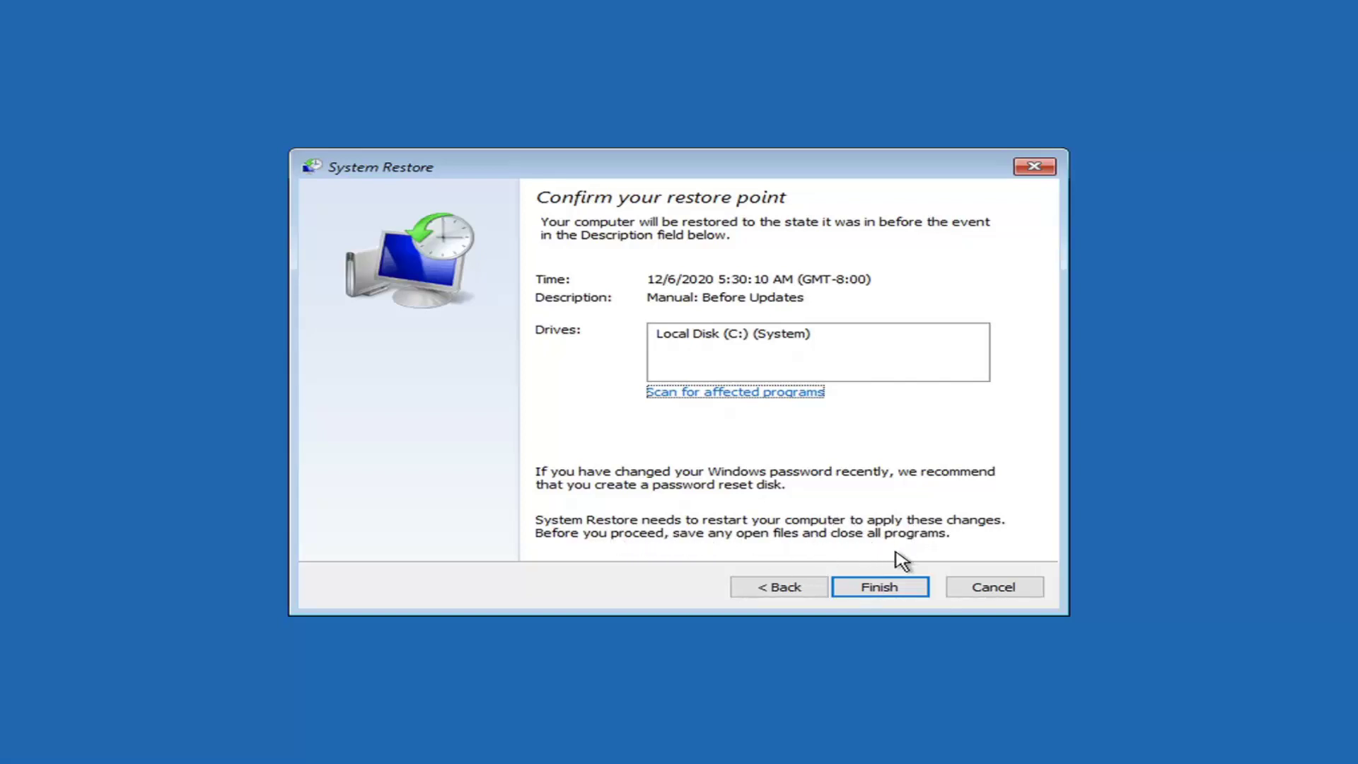
click(877, 593)
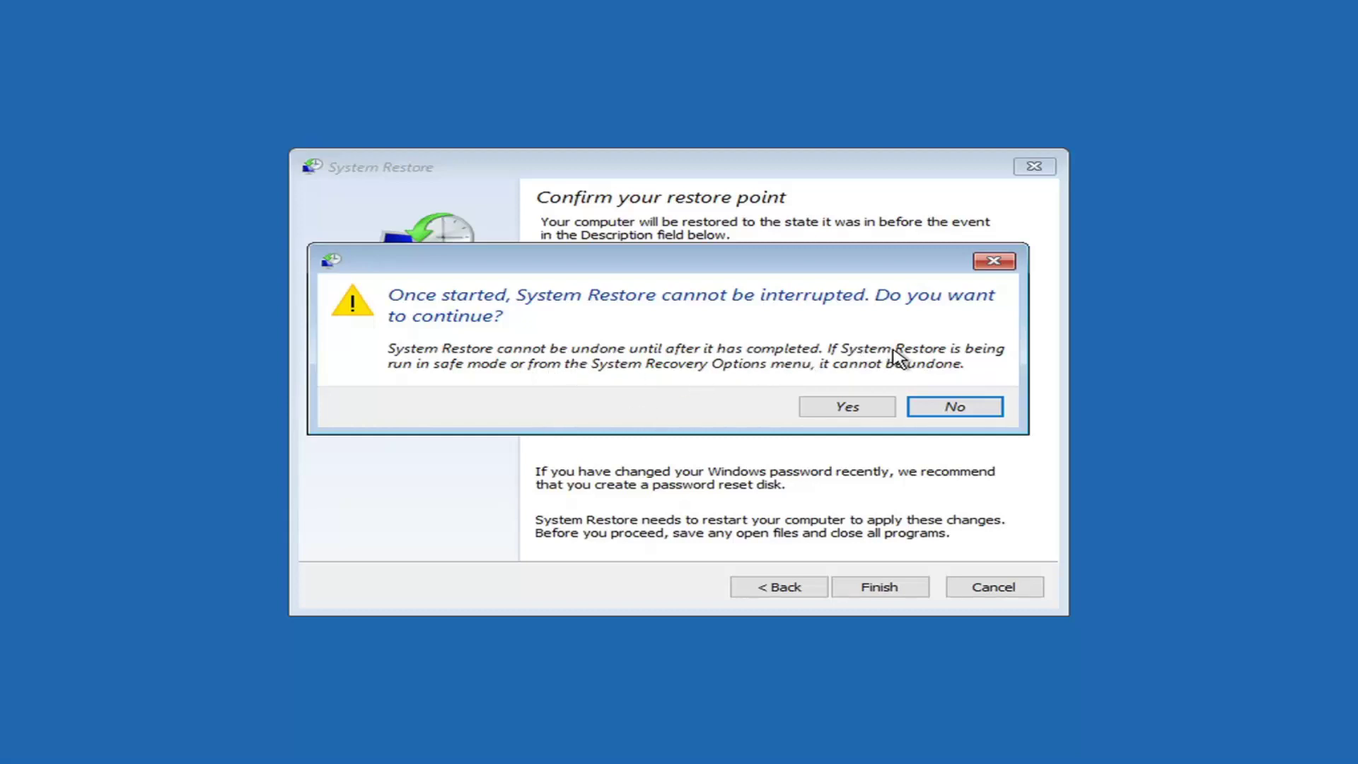
click(847, 407)
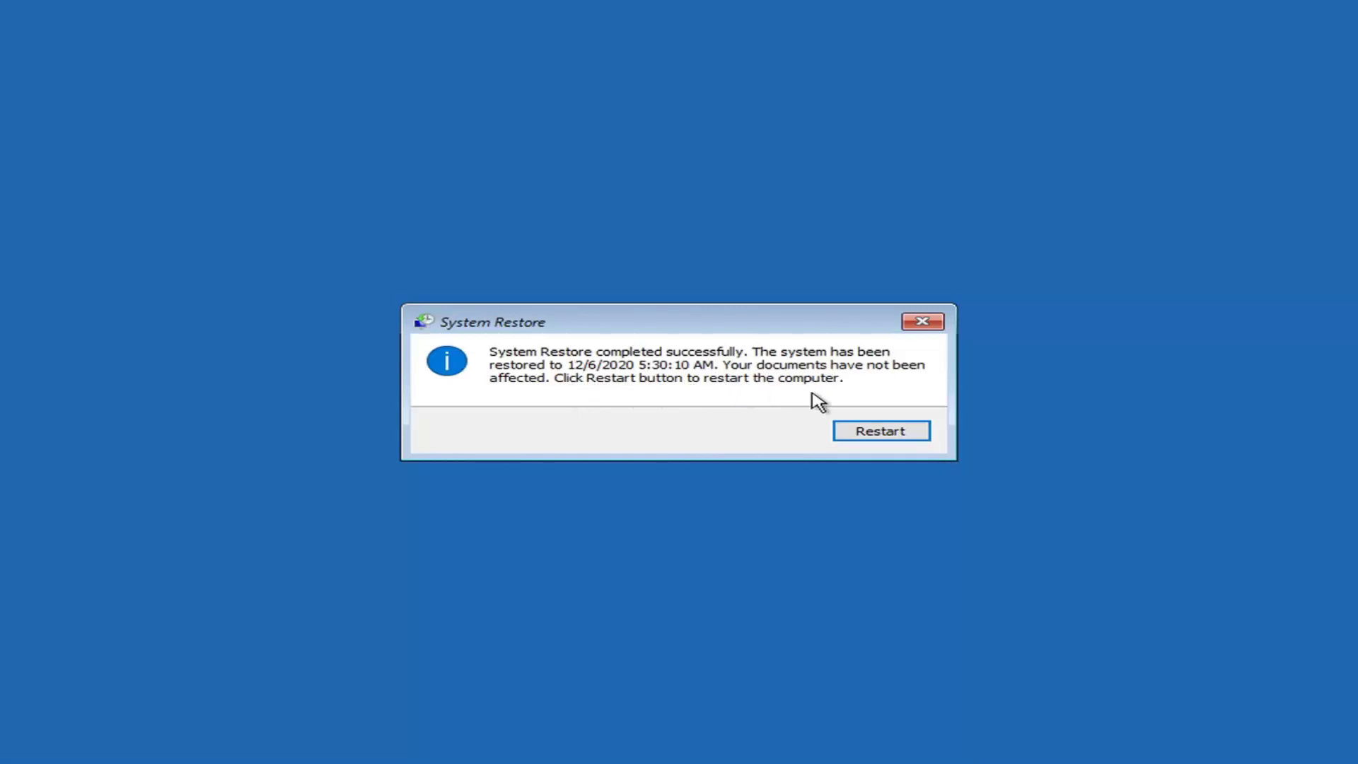
click(877, 435)
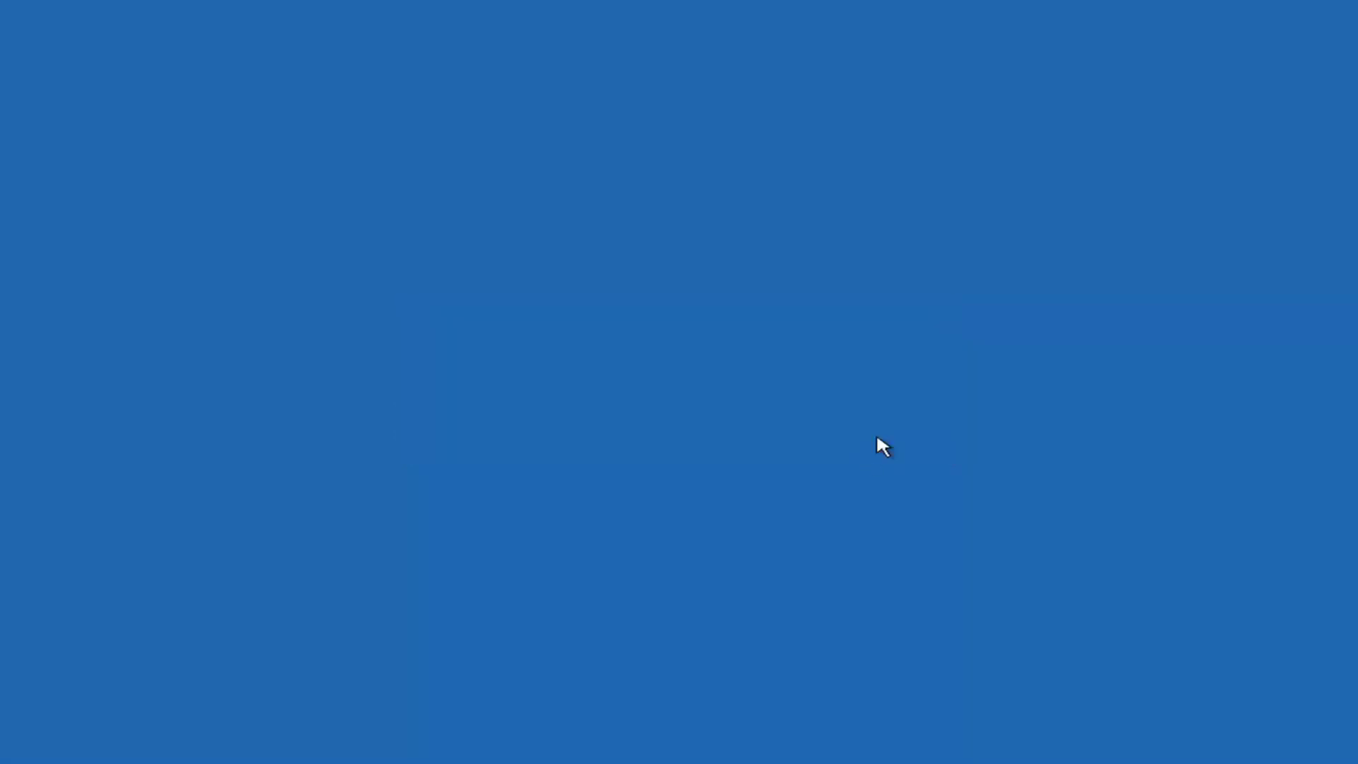
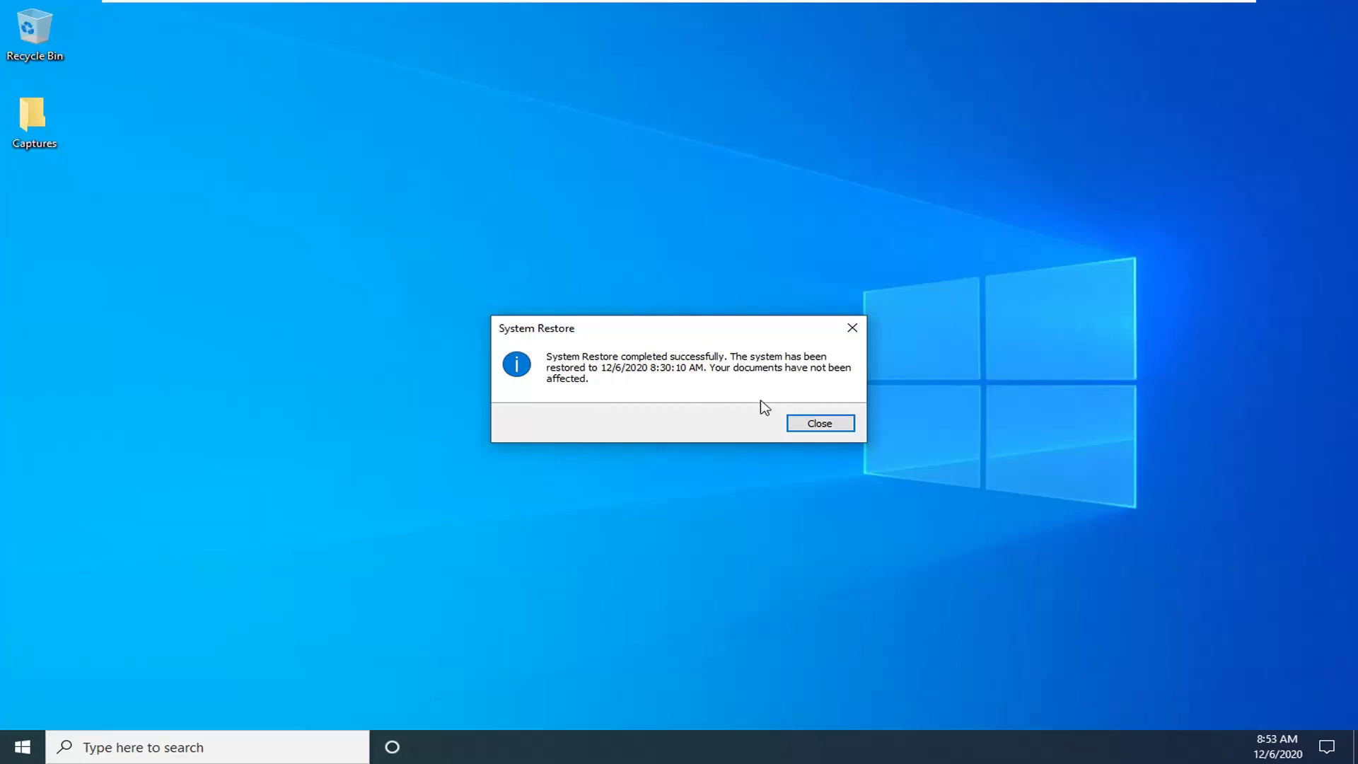
click(817, 425)
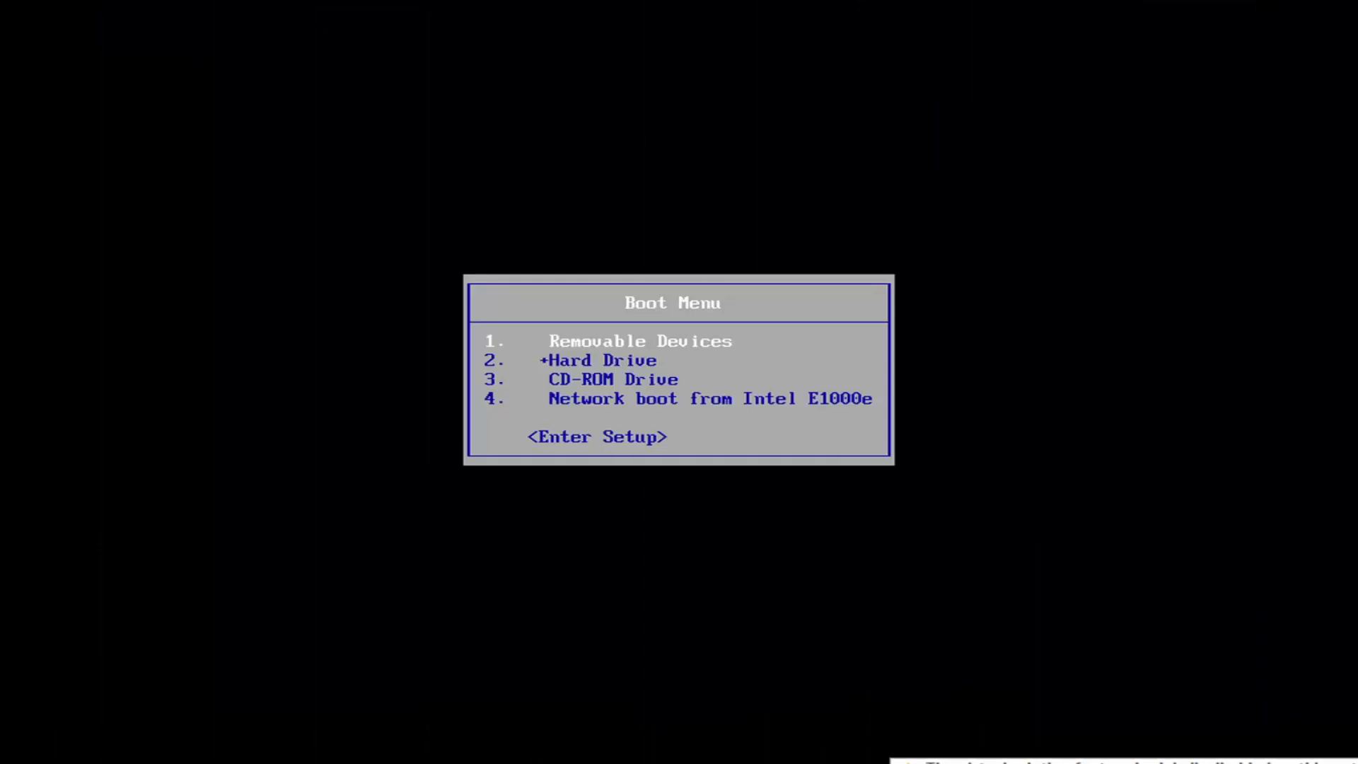
Step: Boot from the CD-ROM drive again to return to Windows Setup
key(Down)
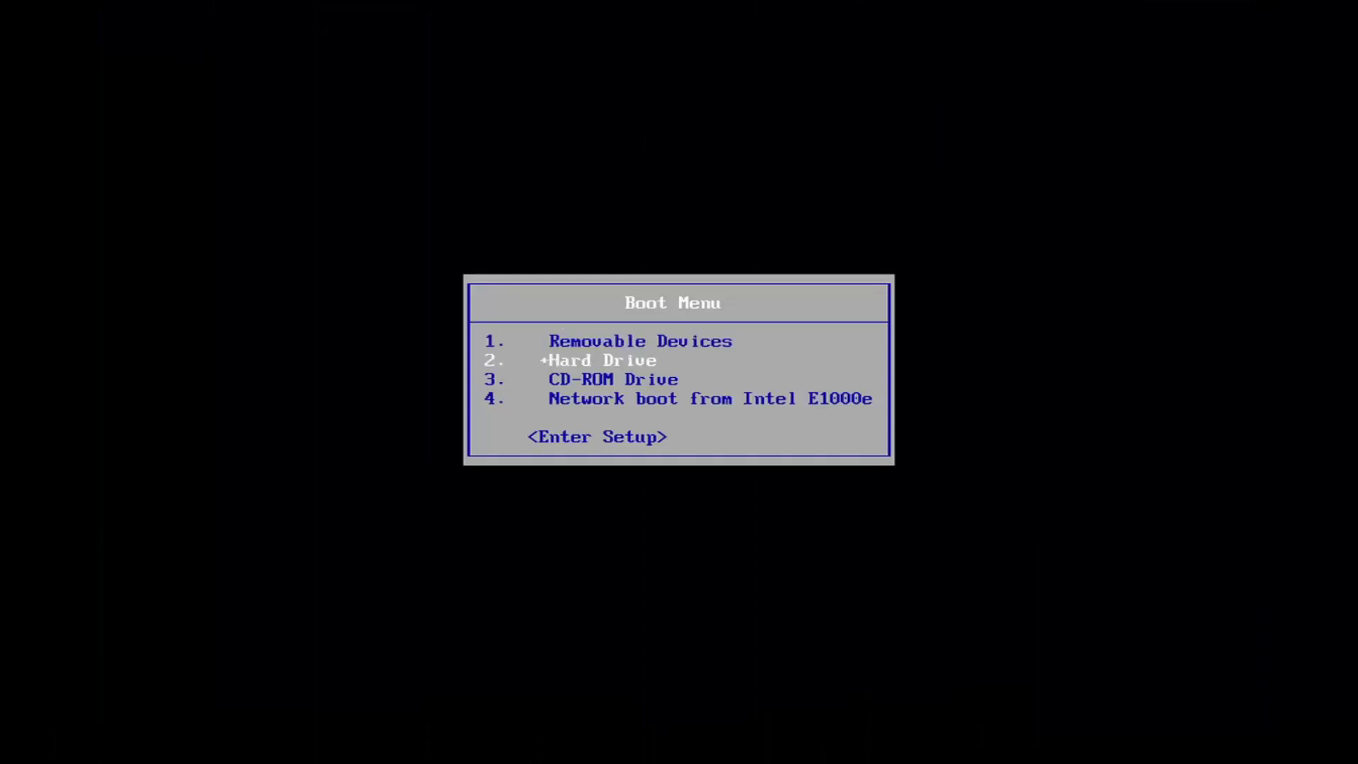
key(Down)
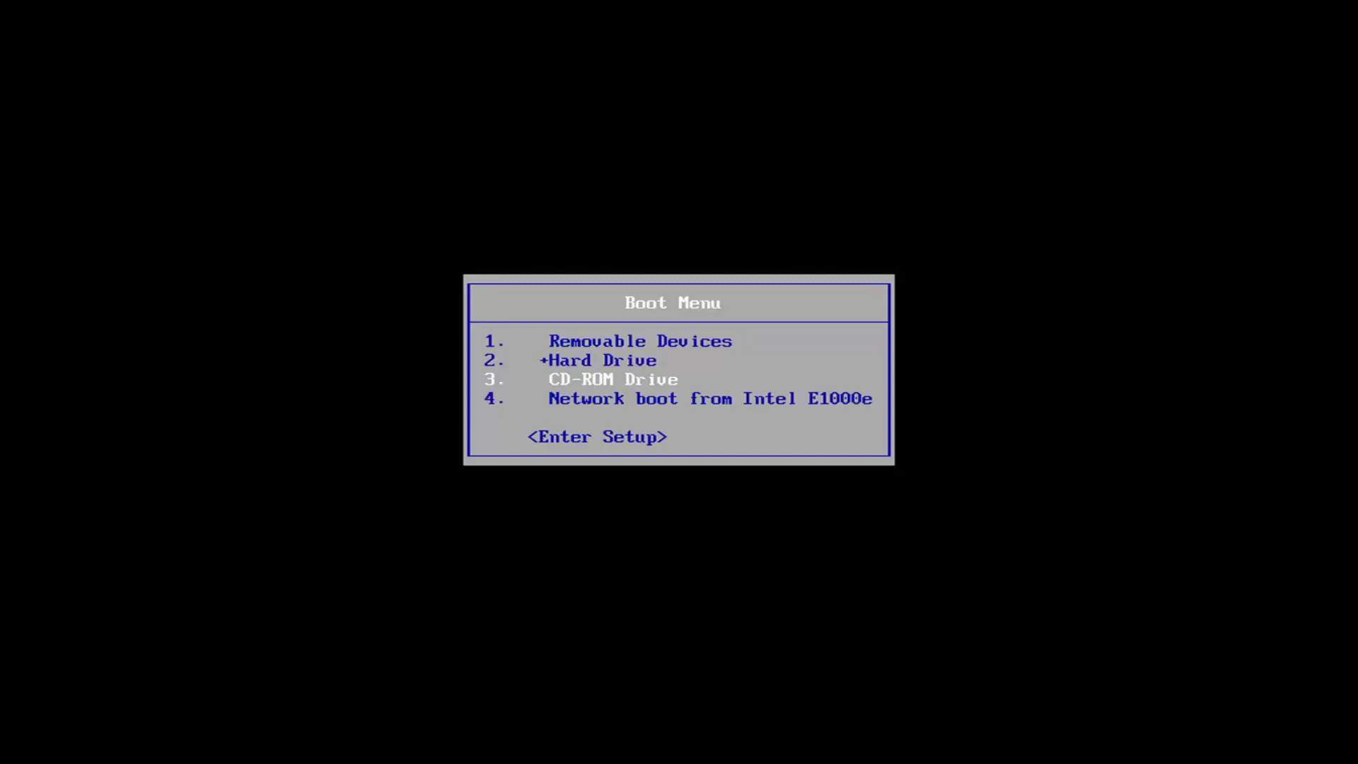
key(Return)
key(Return)
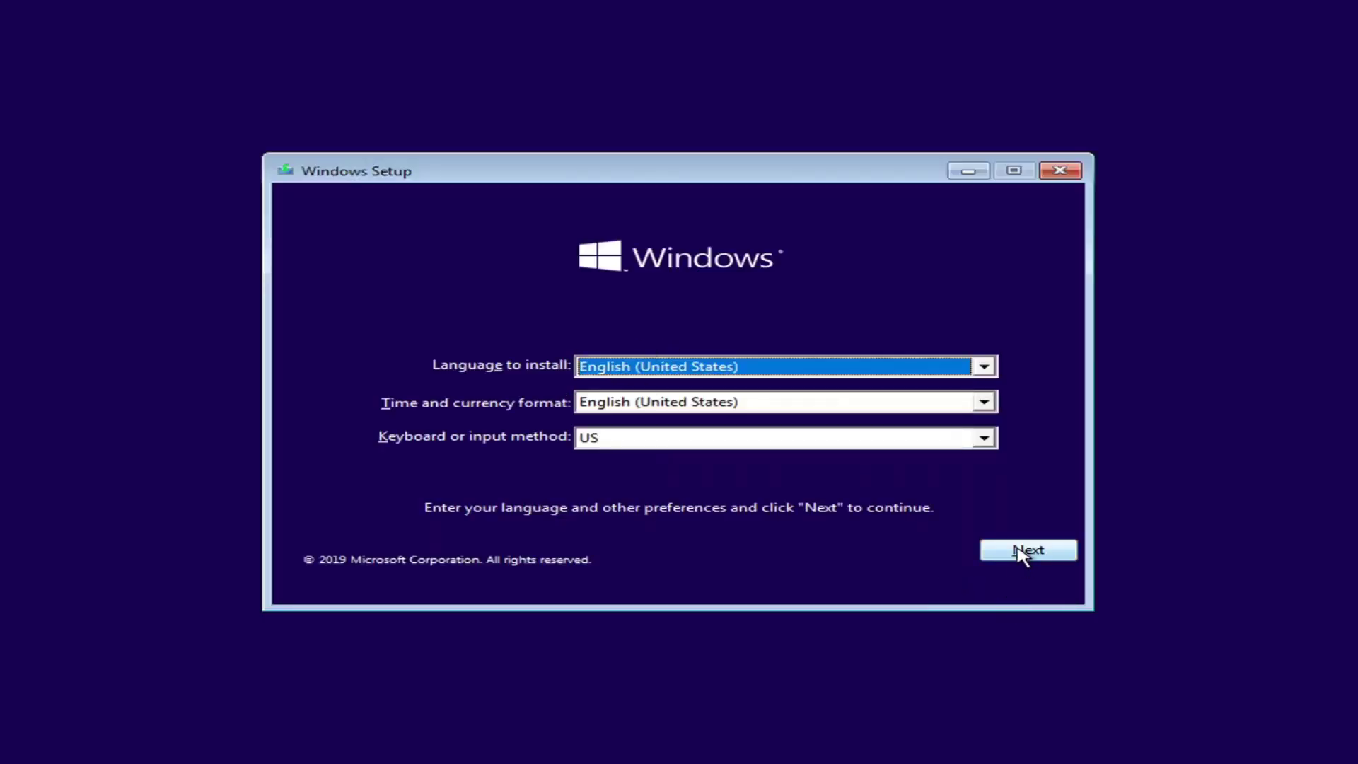
Step: Enter the computer repair environment with the default language settings and run Startup Repair on Windows 10
click(1018, 552)
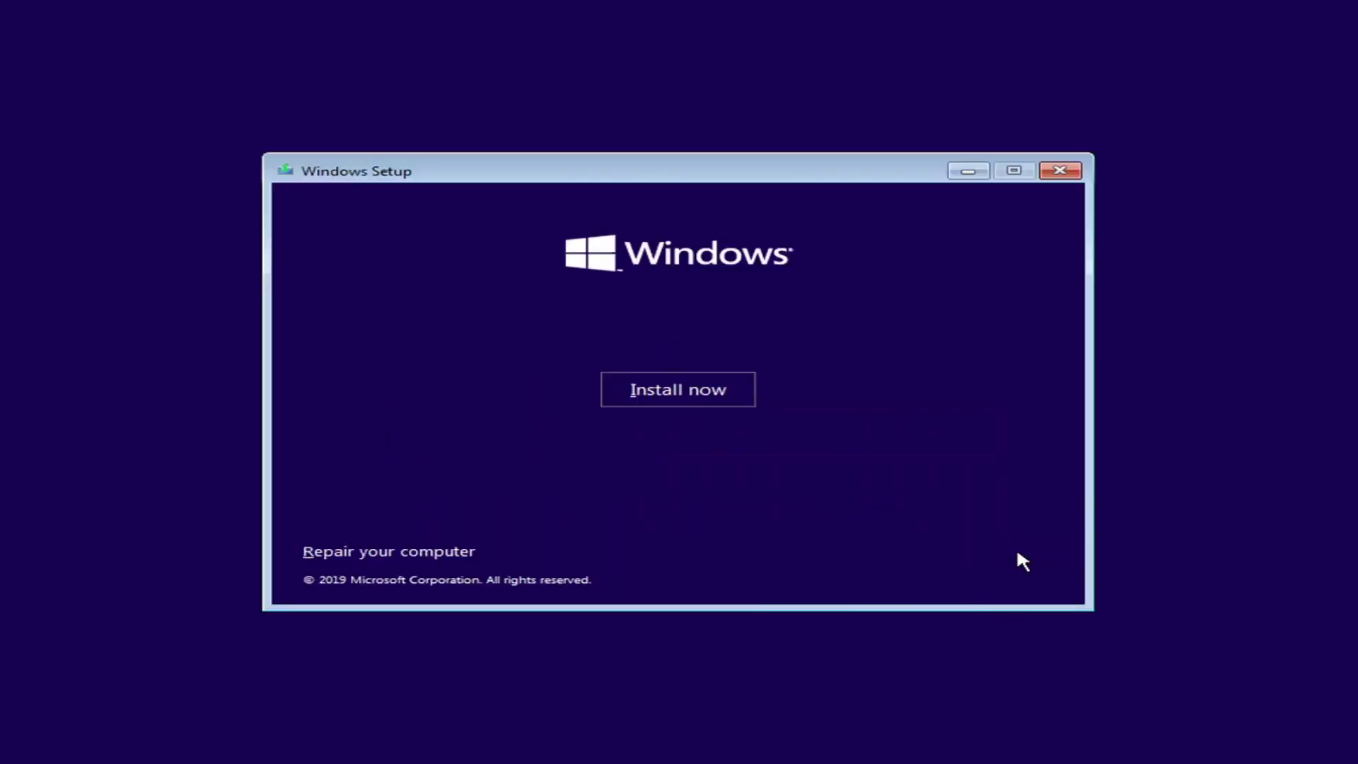
click(387, 555)
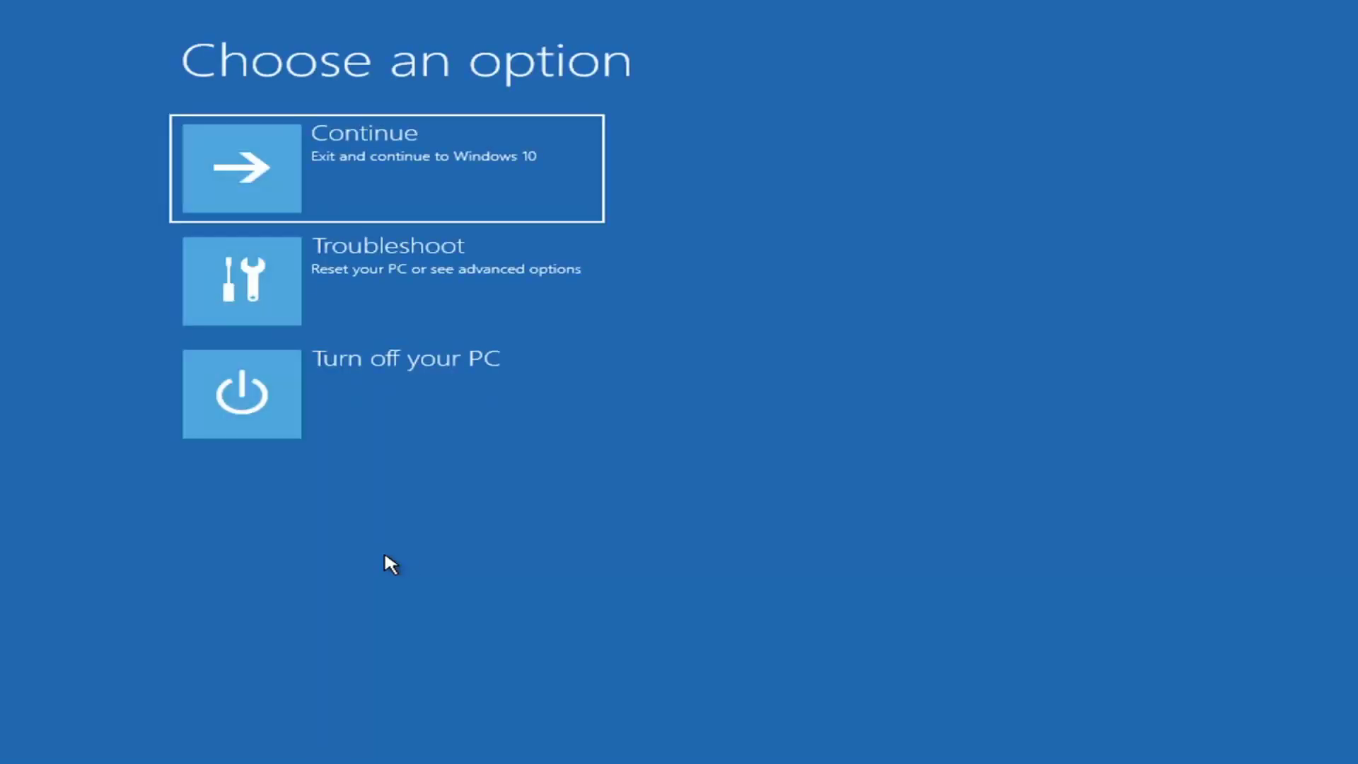
click(306, 287)
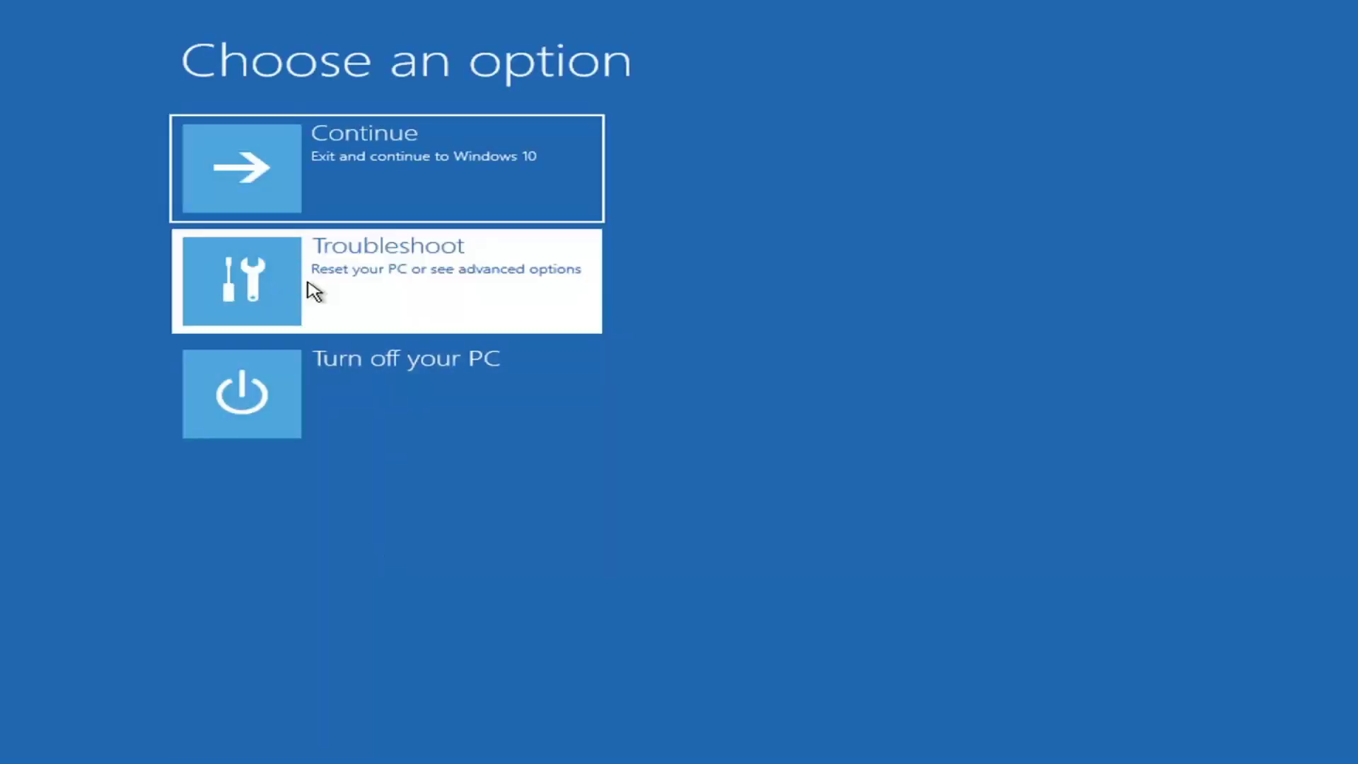
click(307, 284)
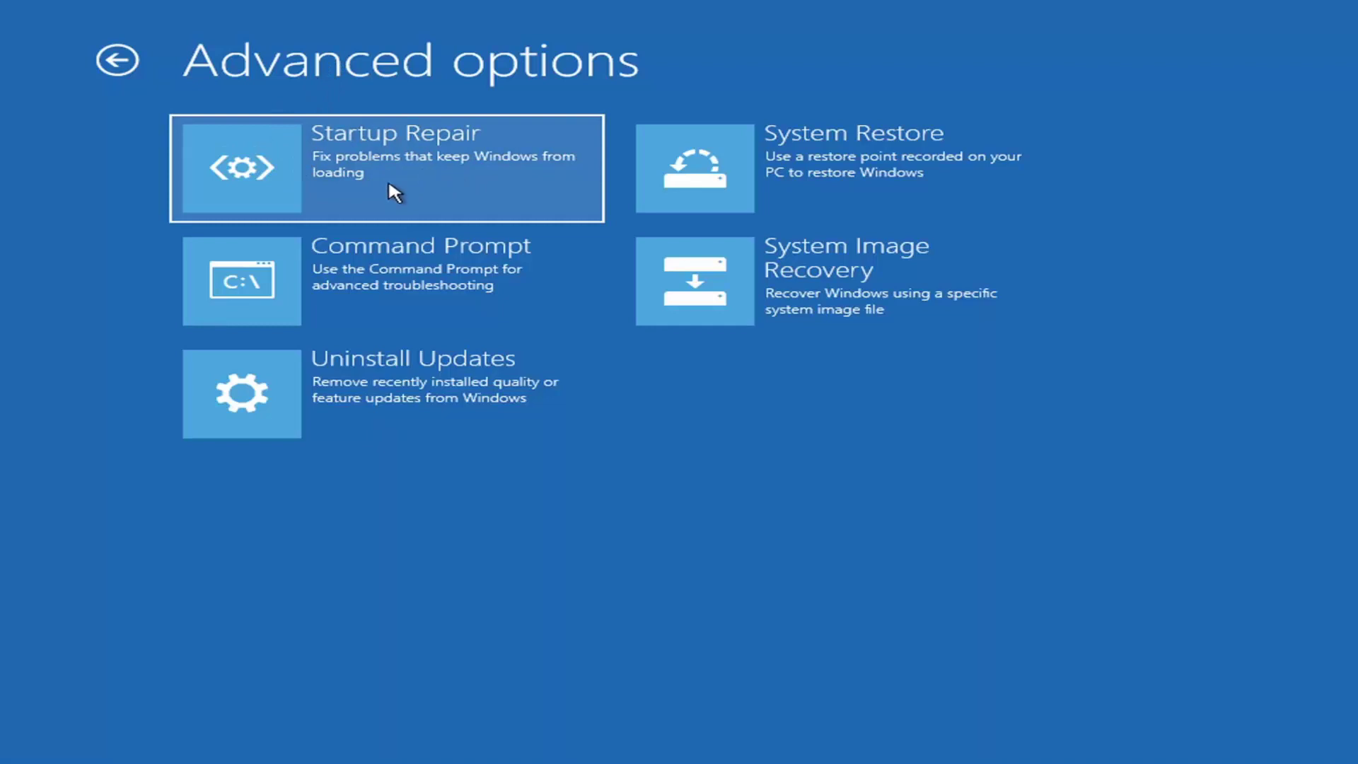
click(357, 181)
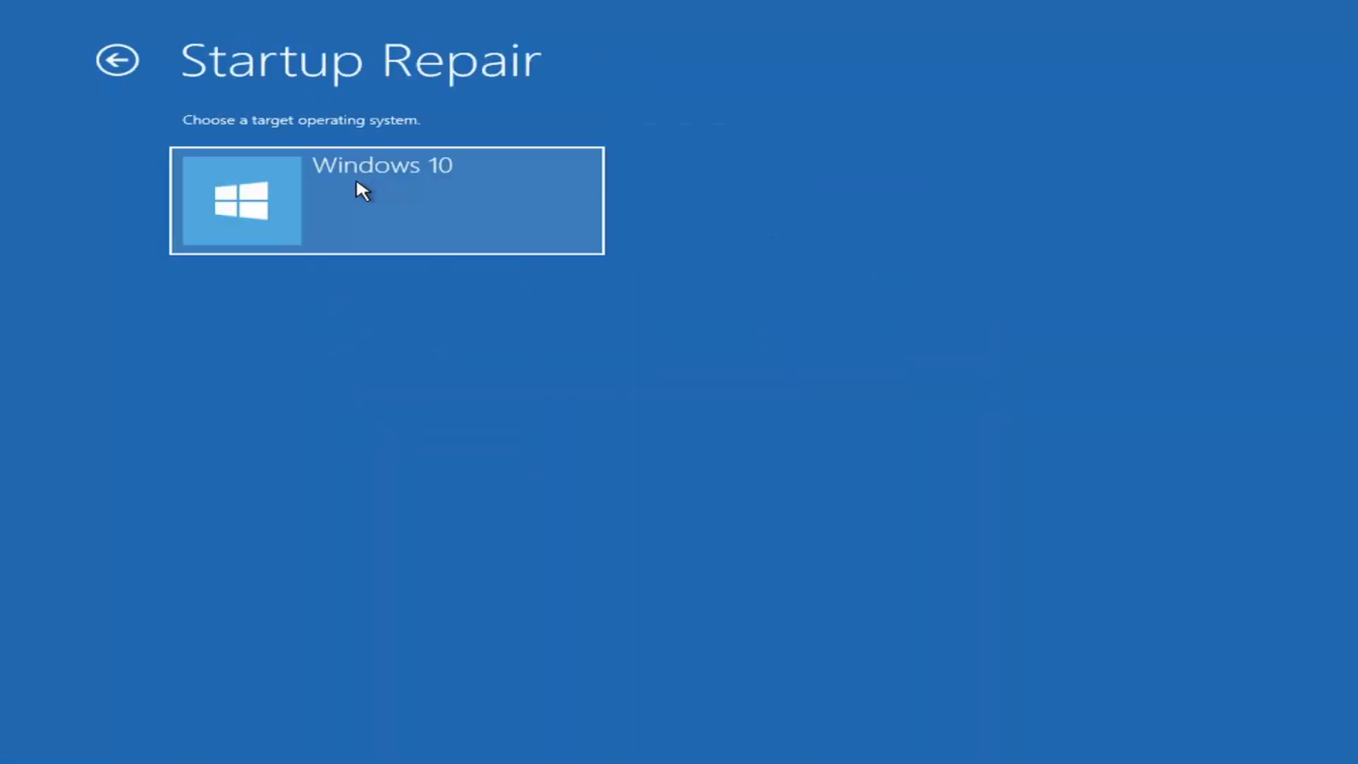
click(463, 228)
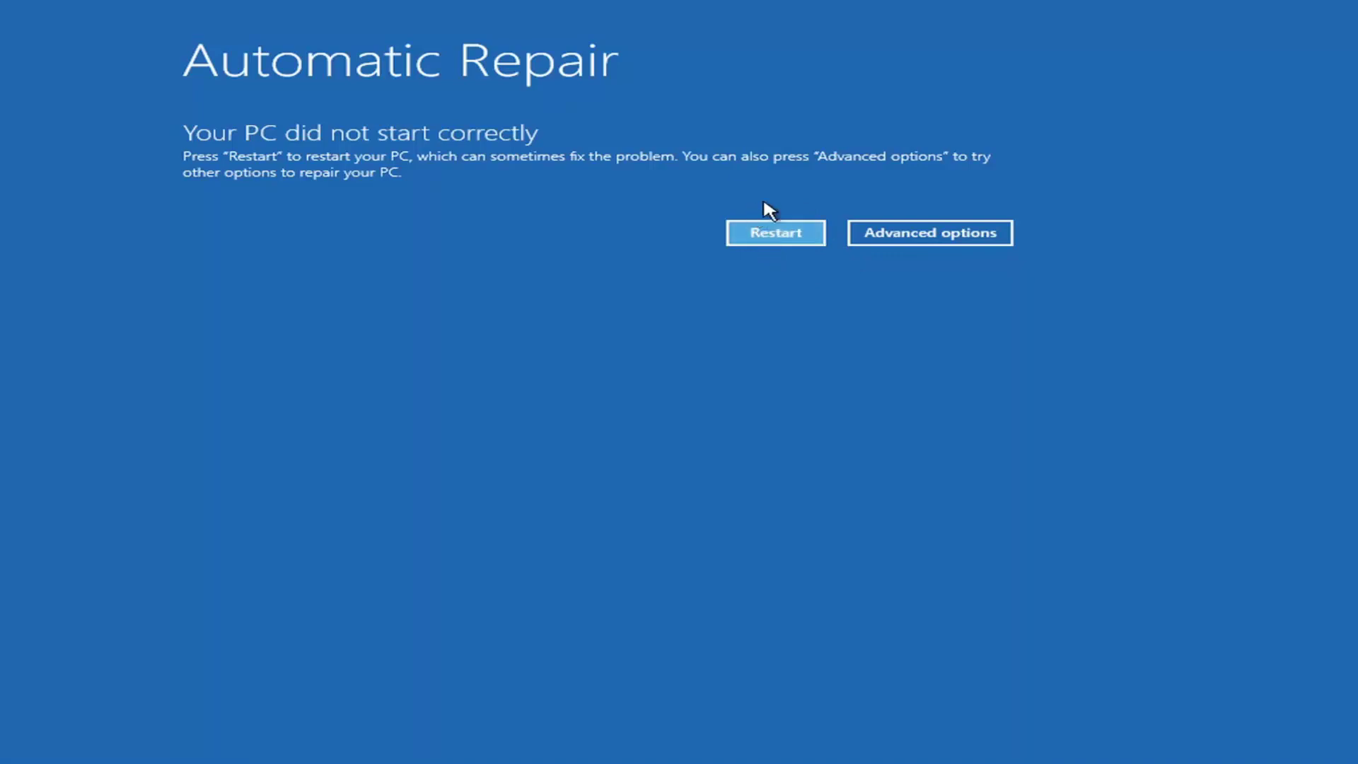
Step: Go from the Automatic Repair screen to the advanced troubleshooting options
click(929, 239)
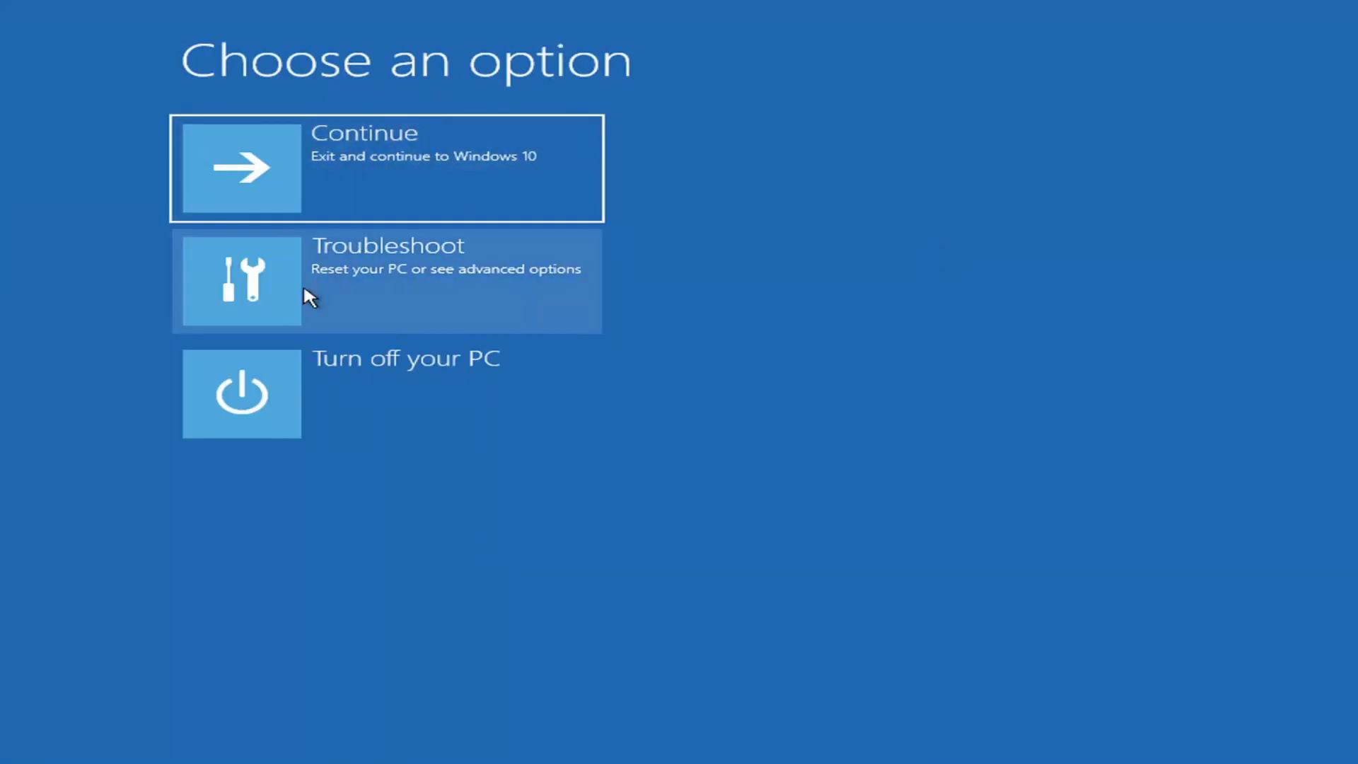
click(351, 280)
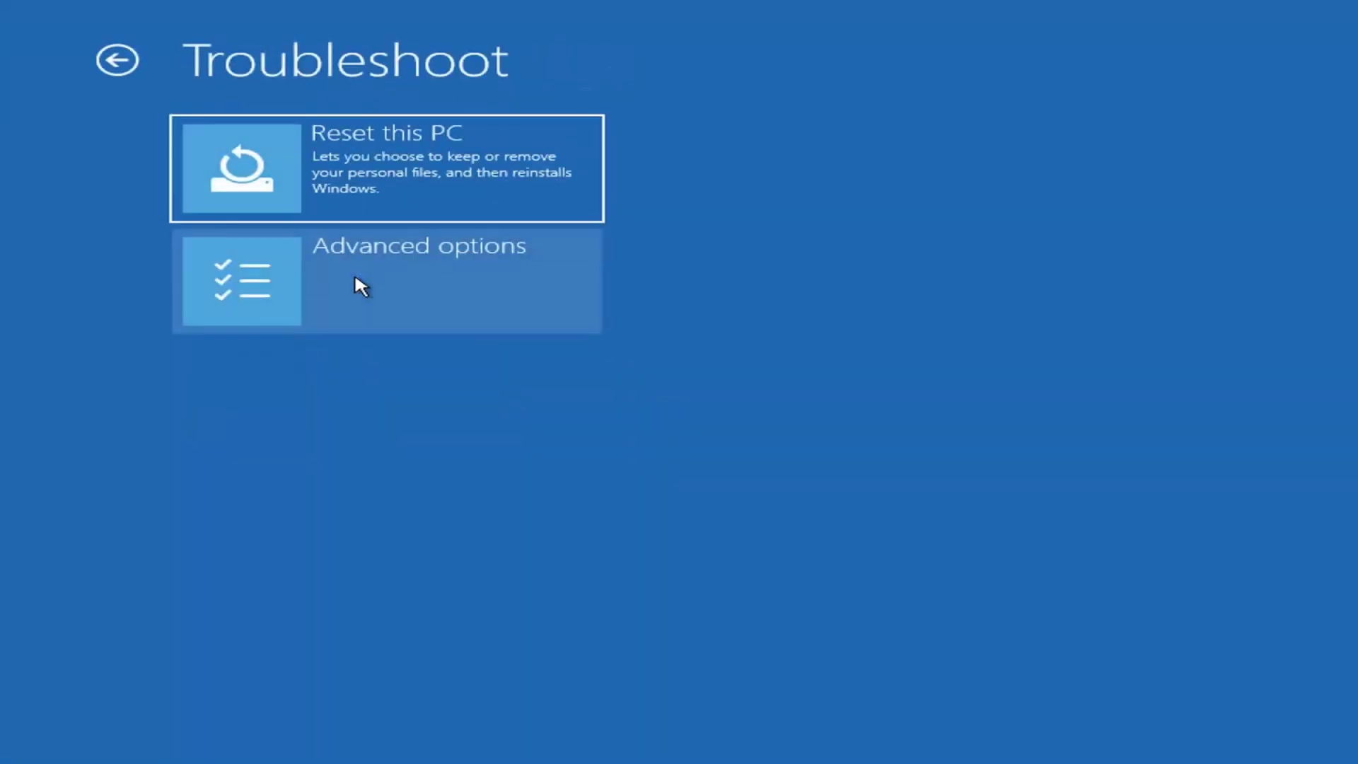
click(309, 292)
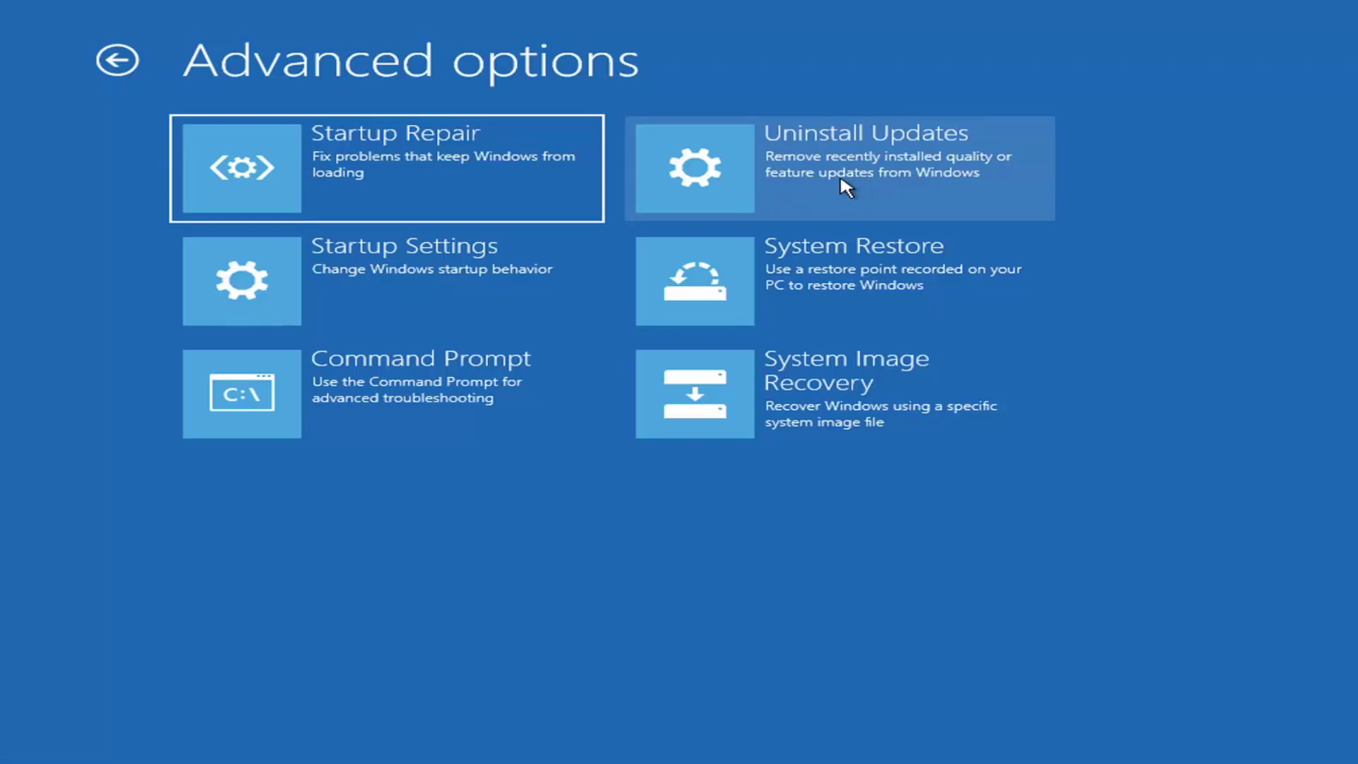
Step: Look at the Uninstall Updates choices for quality and feature updates, and return to the advanced options
click(869, 178)
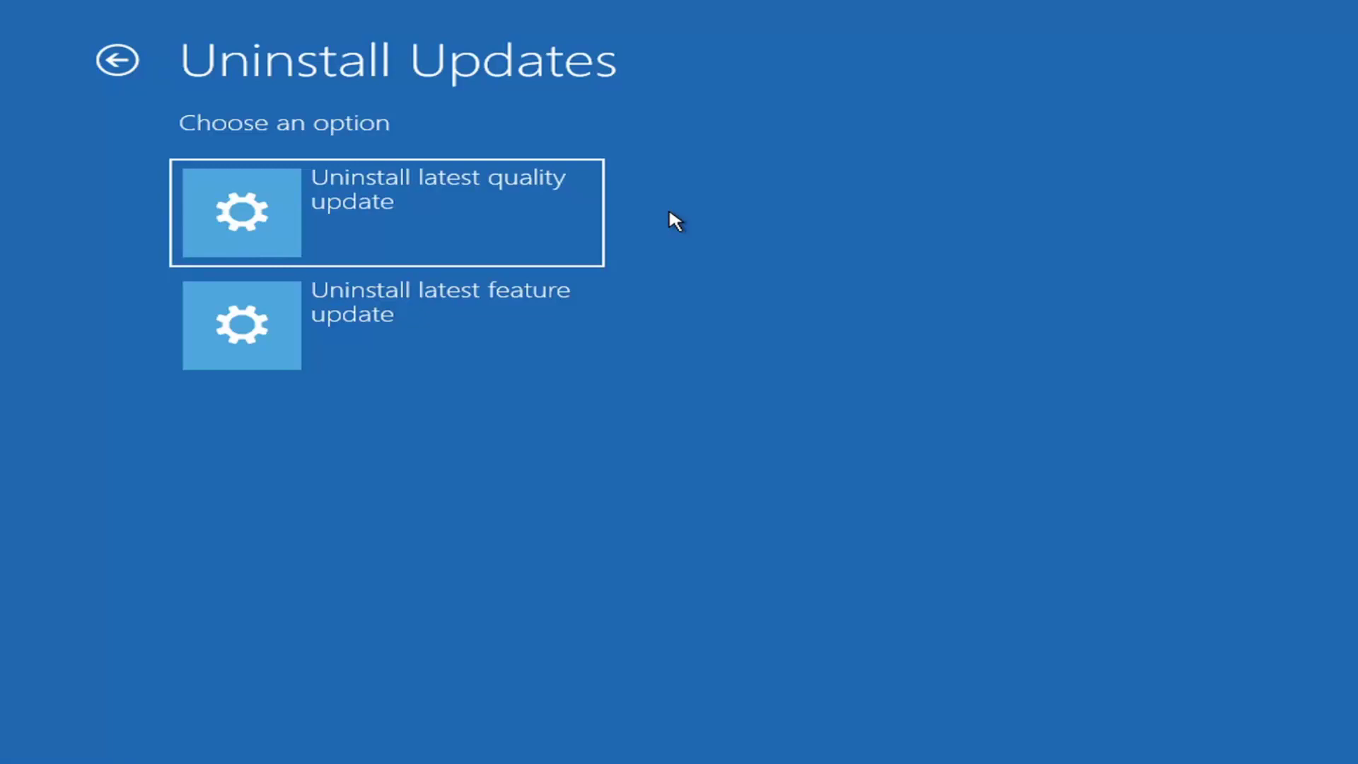
click(428, 170)
click(130, 63)
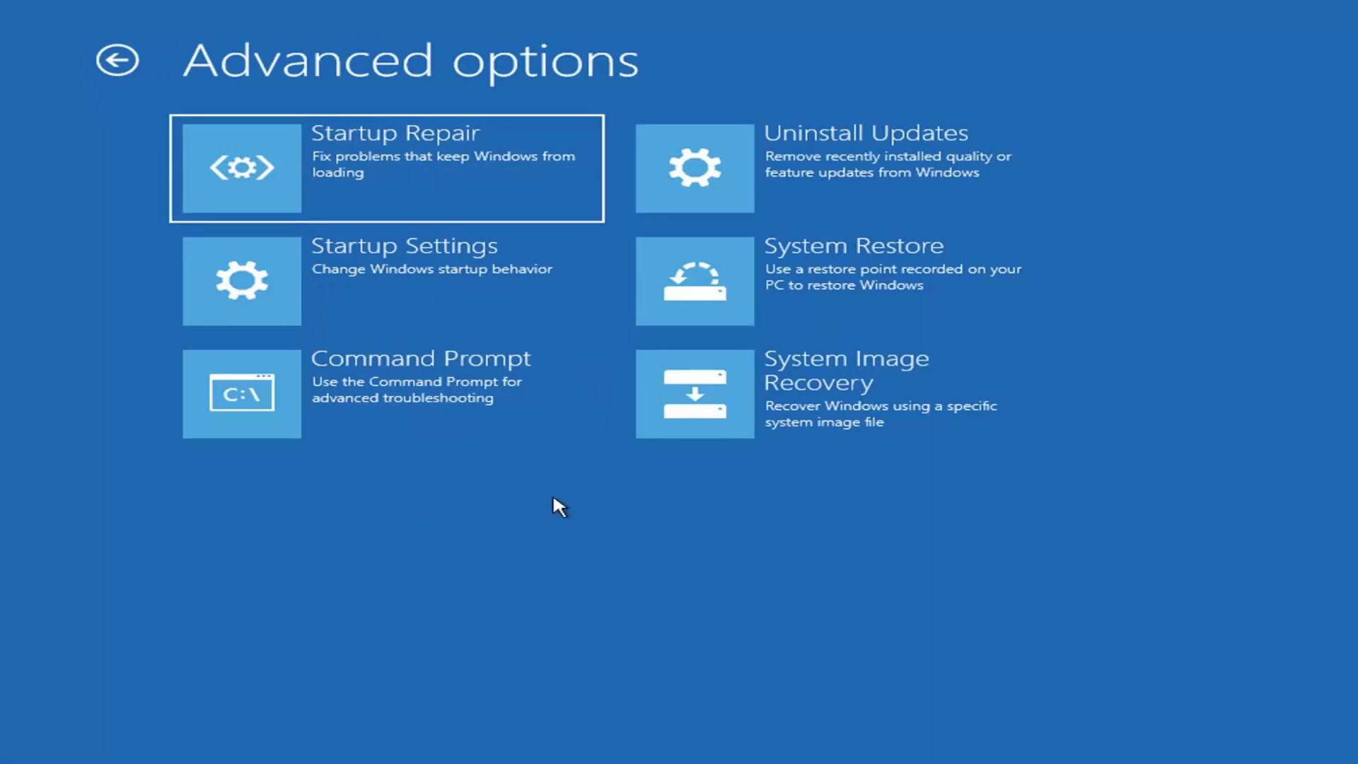
Step: Start System Image Recovery, choose the listed user account, and sign in with the account password
click(799, 400)
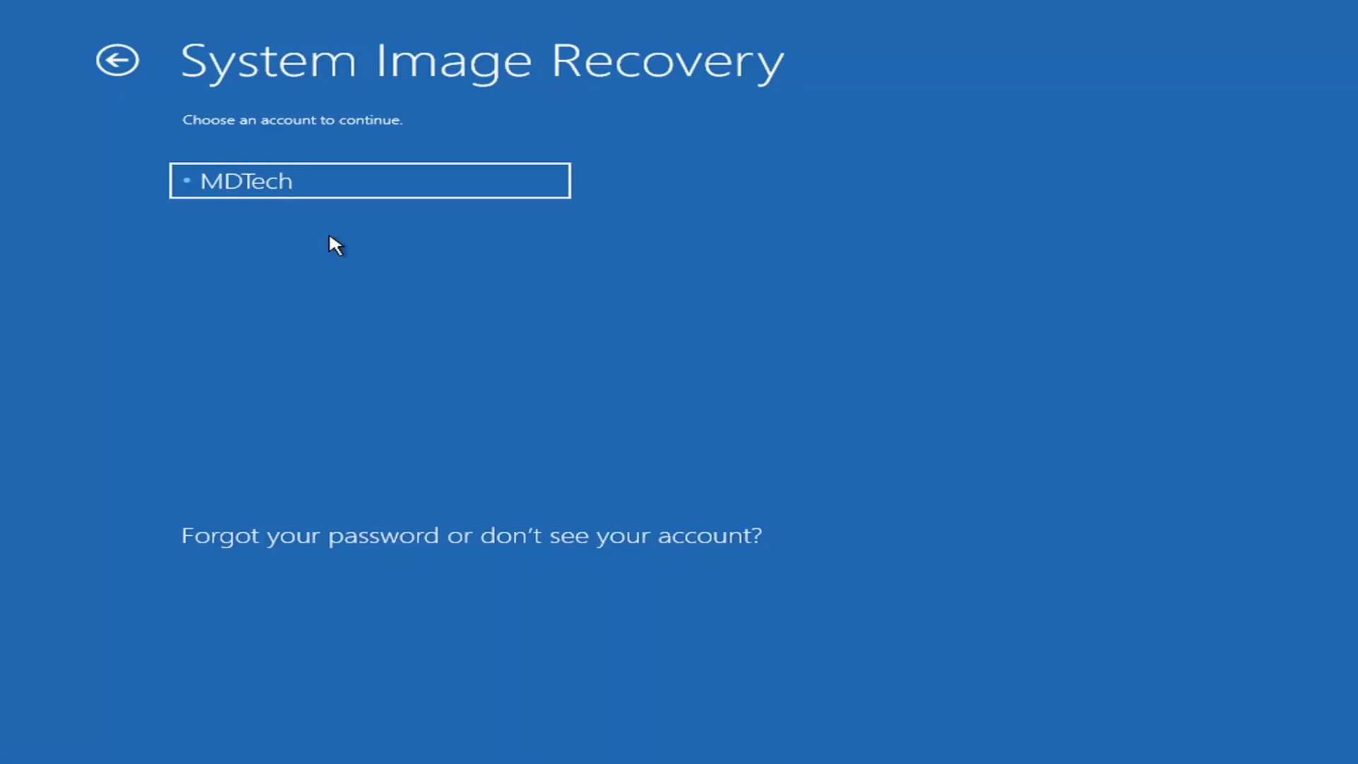
click(315, 189)
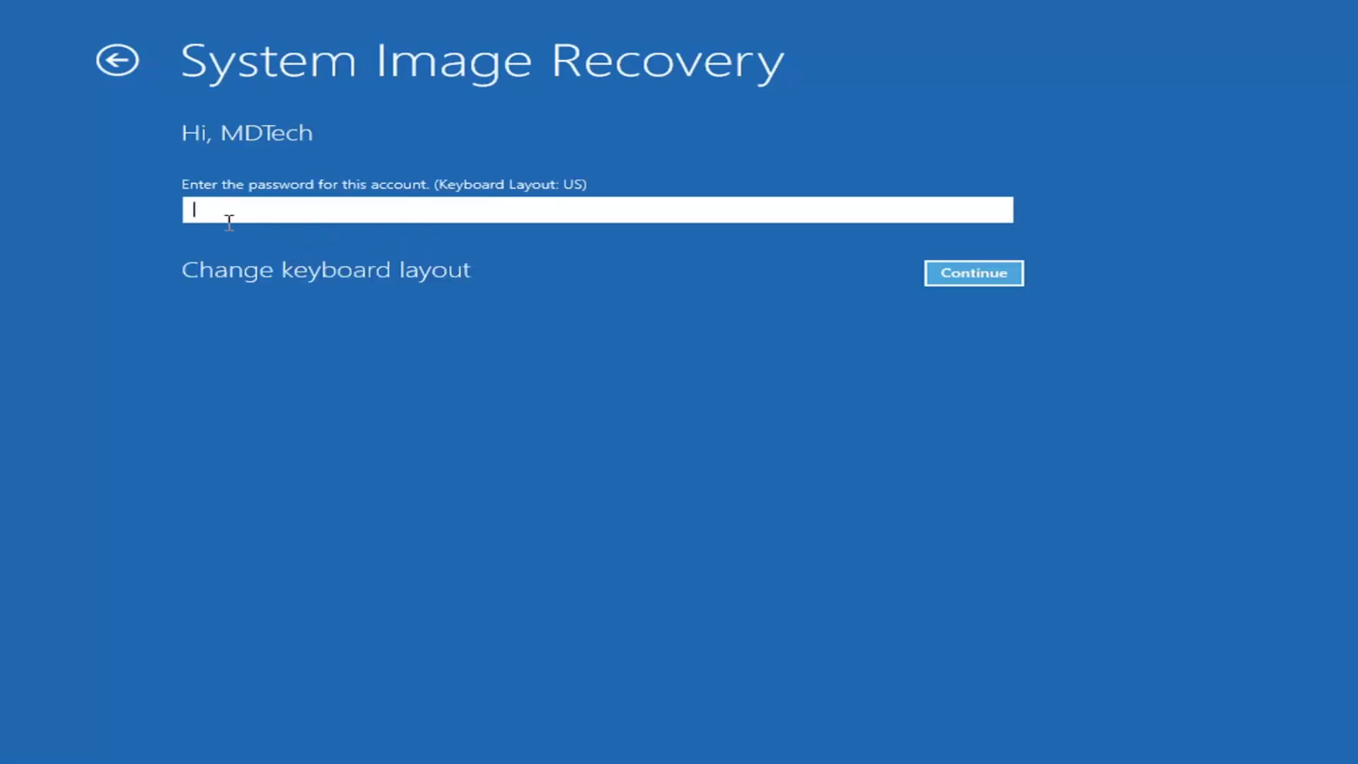
text(•••••••••)
click(958, 276)
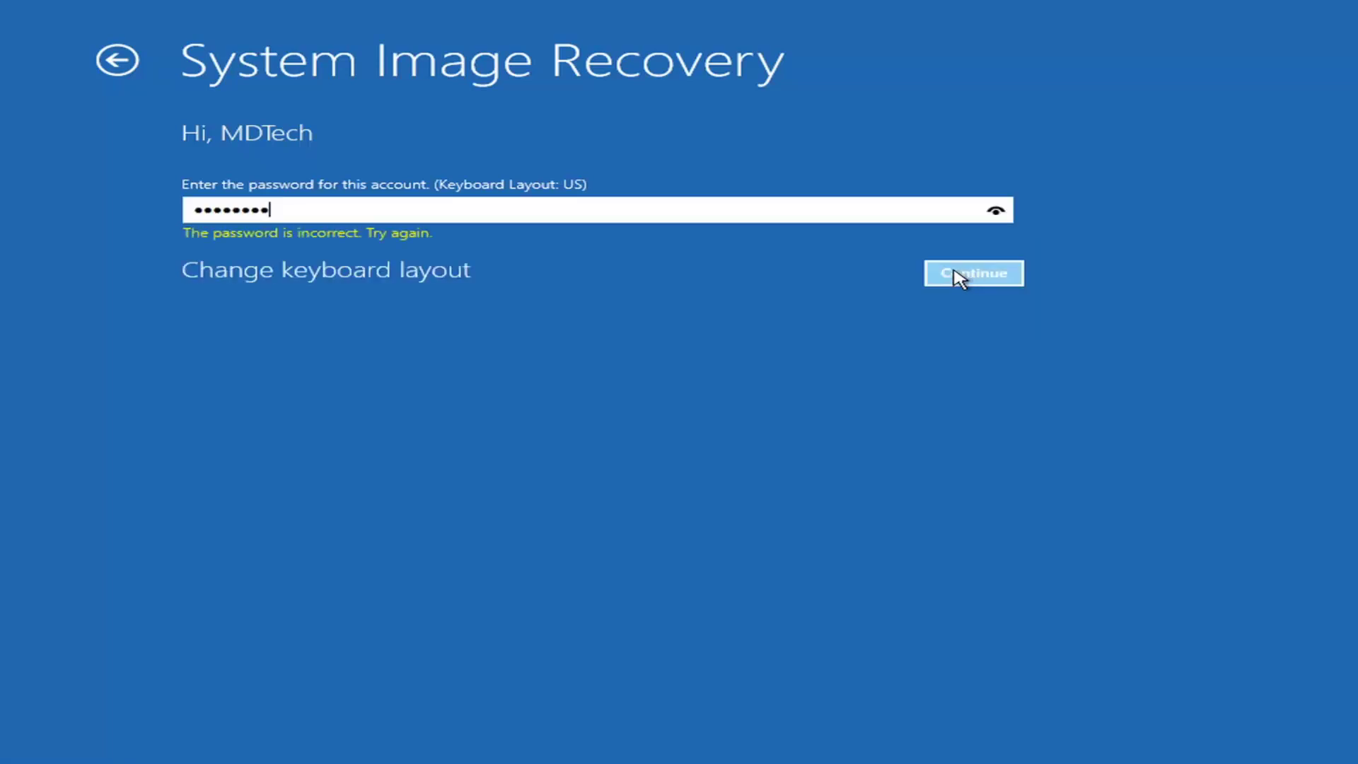
key(BackSpace)
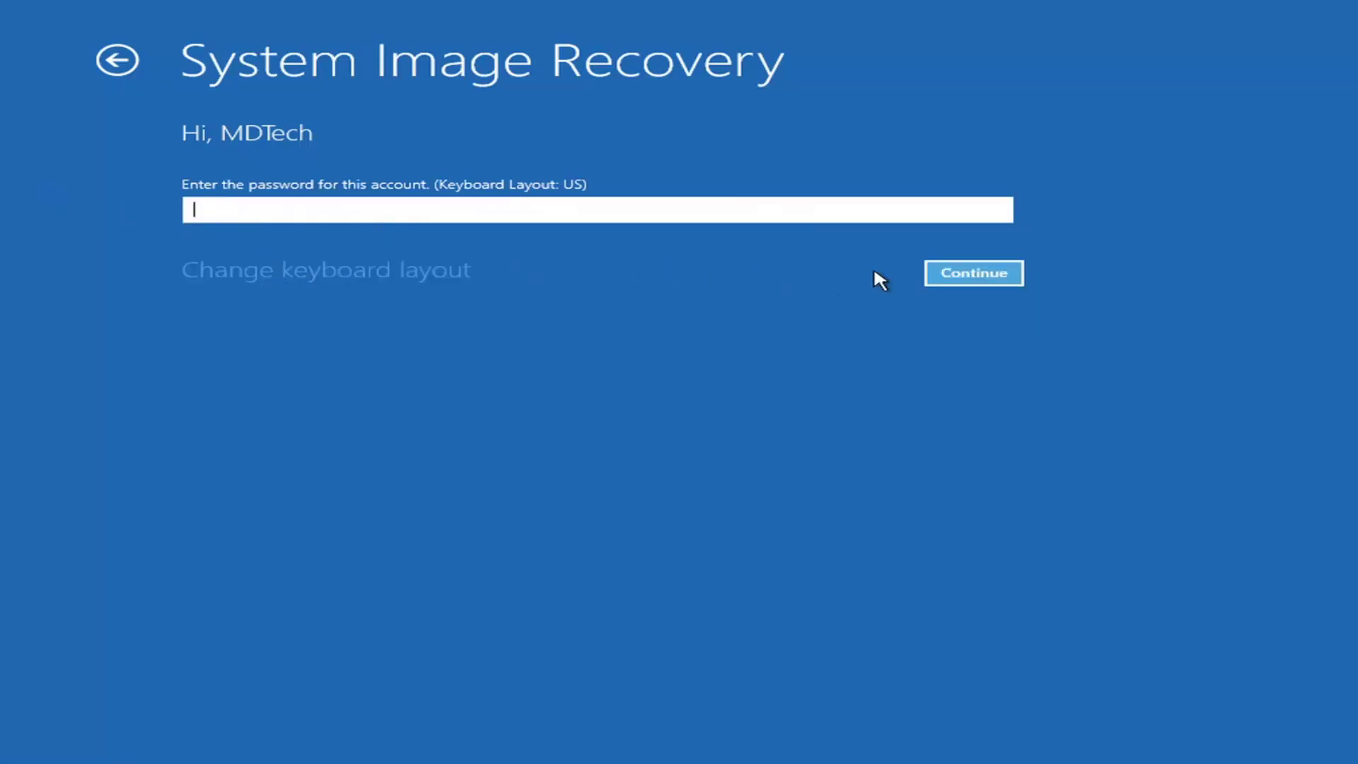
click(976, 280)
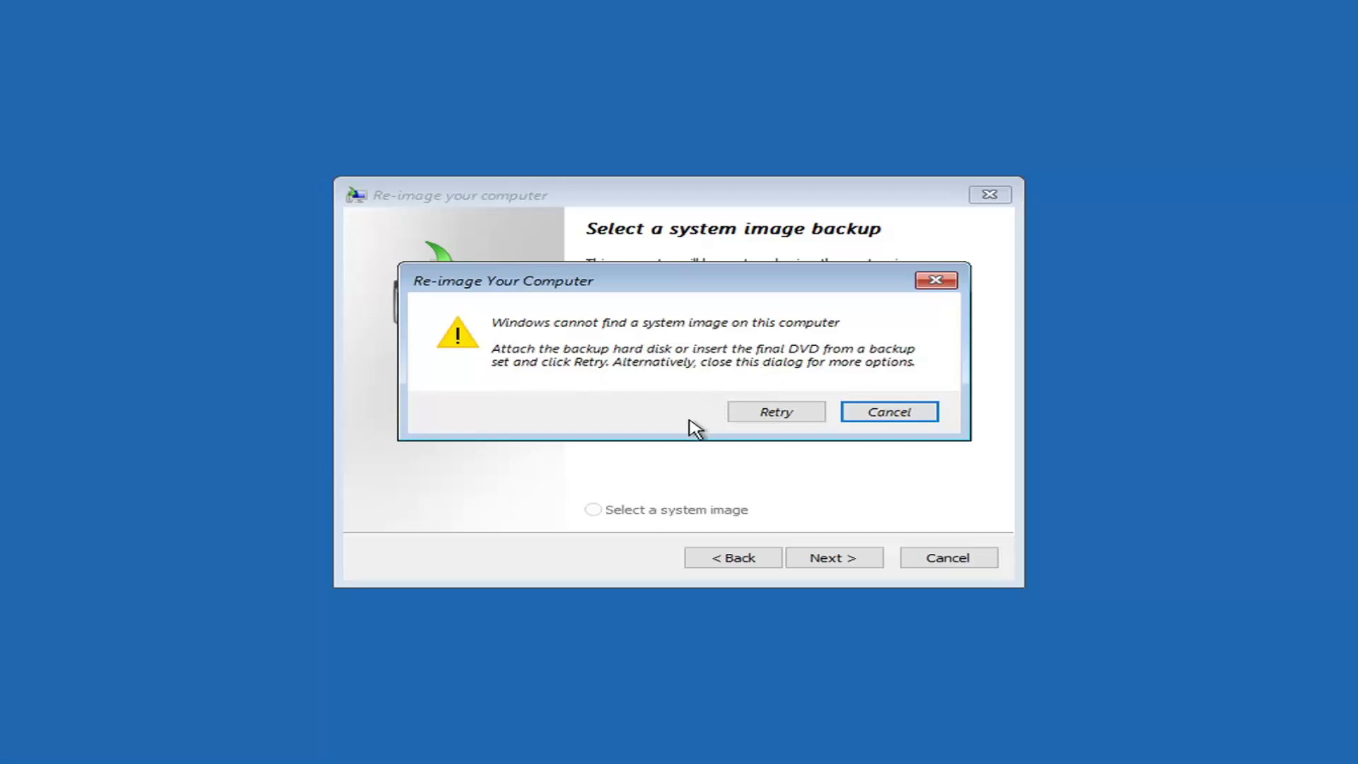
Step: Dismiss the missing system image warning and cancel the re-imaging wizard
drag(696, 286, 697, 566)
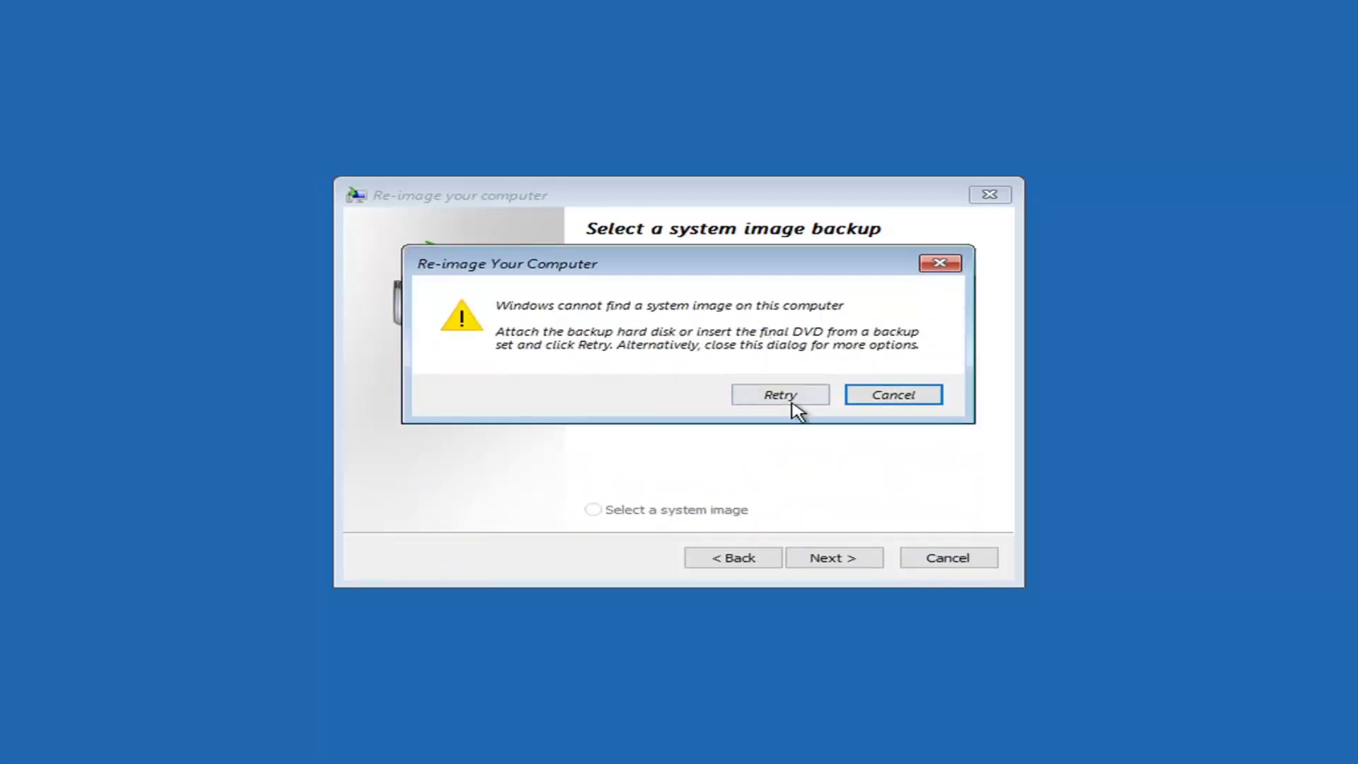
drag(654, 256, 678, 241)
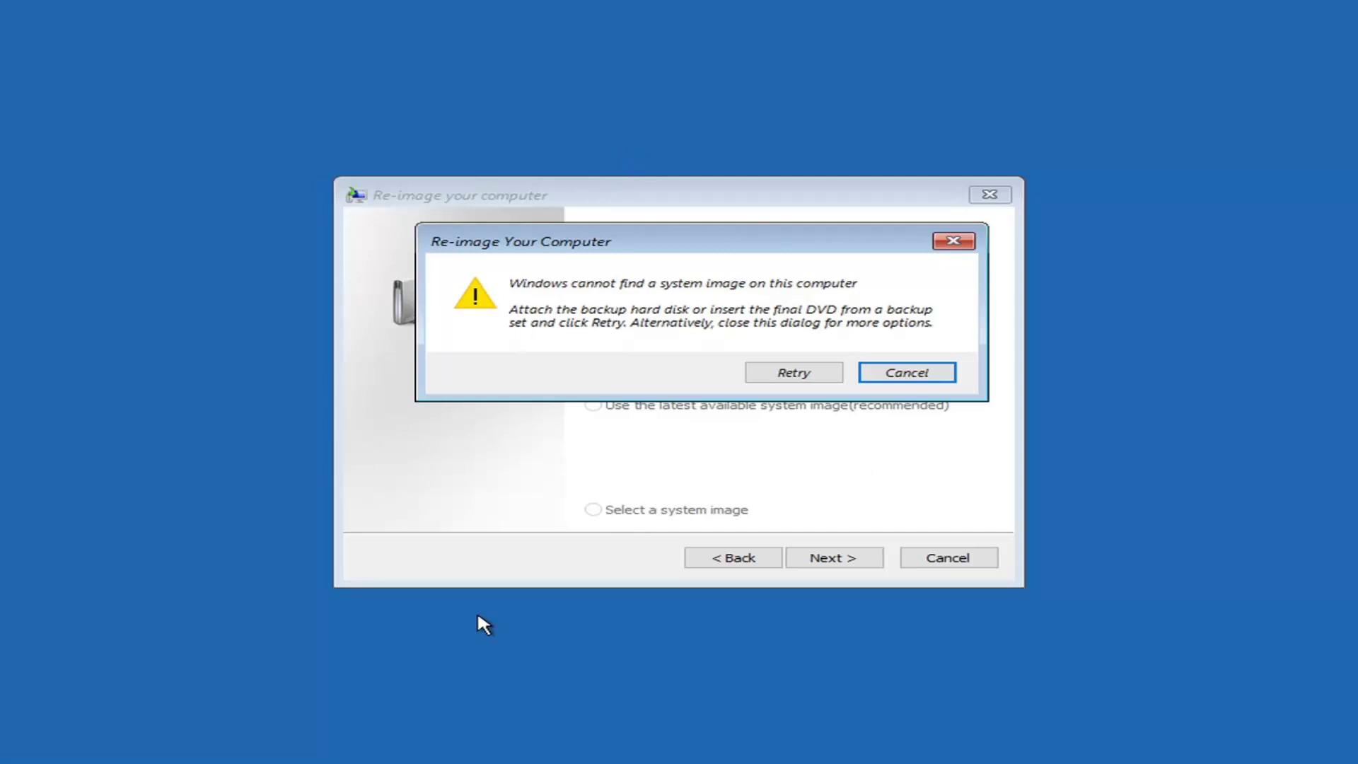
click(954, 241)
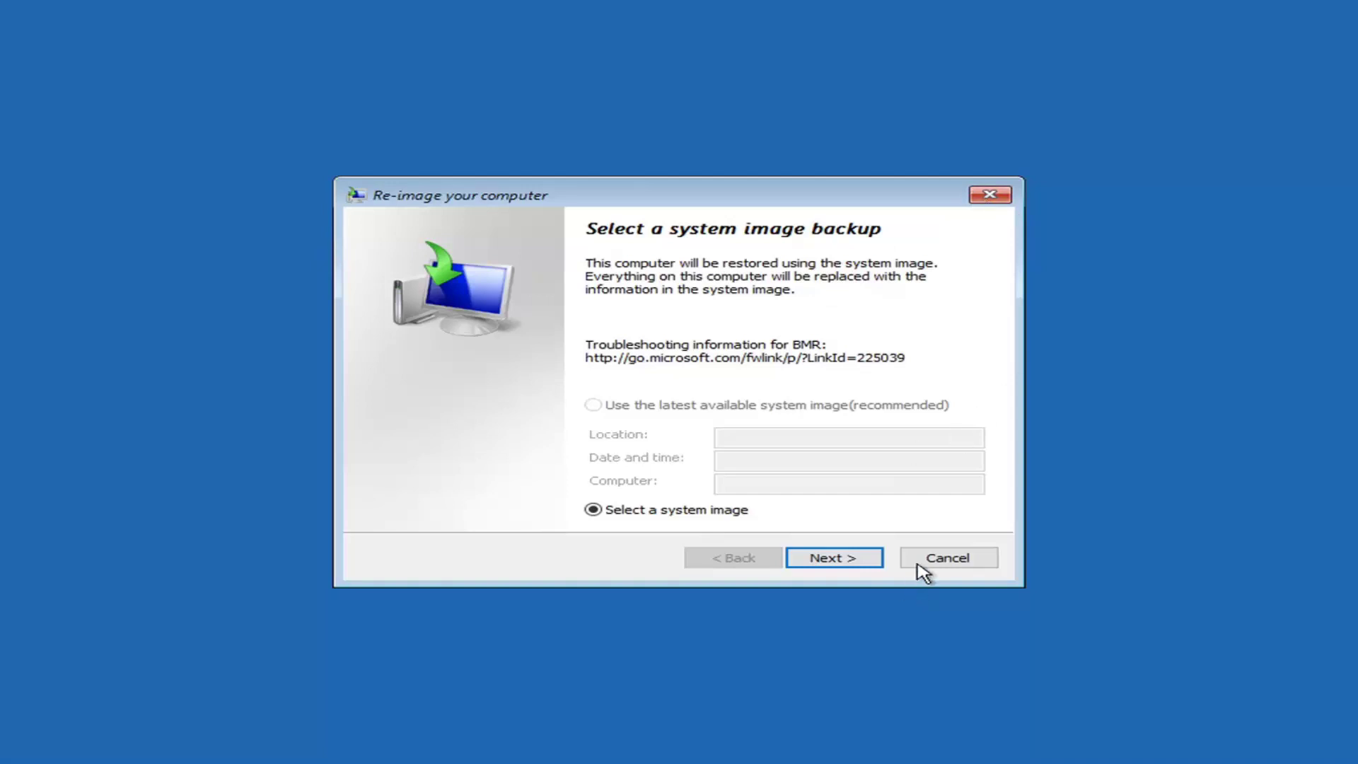
click(948, 559)
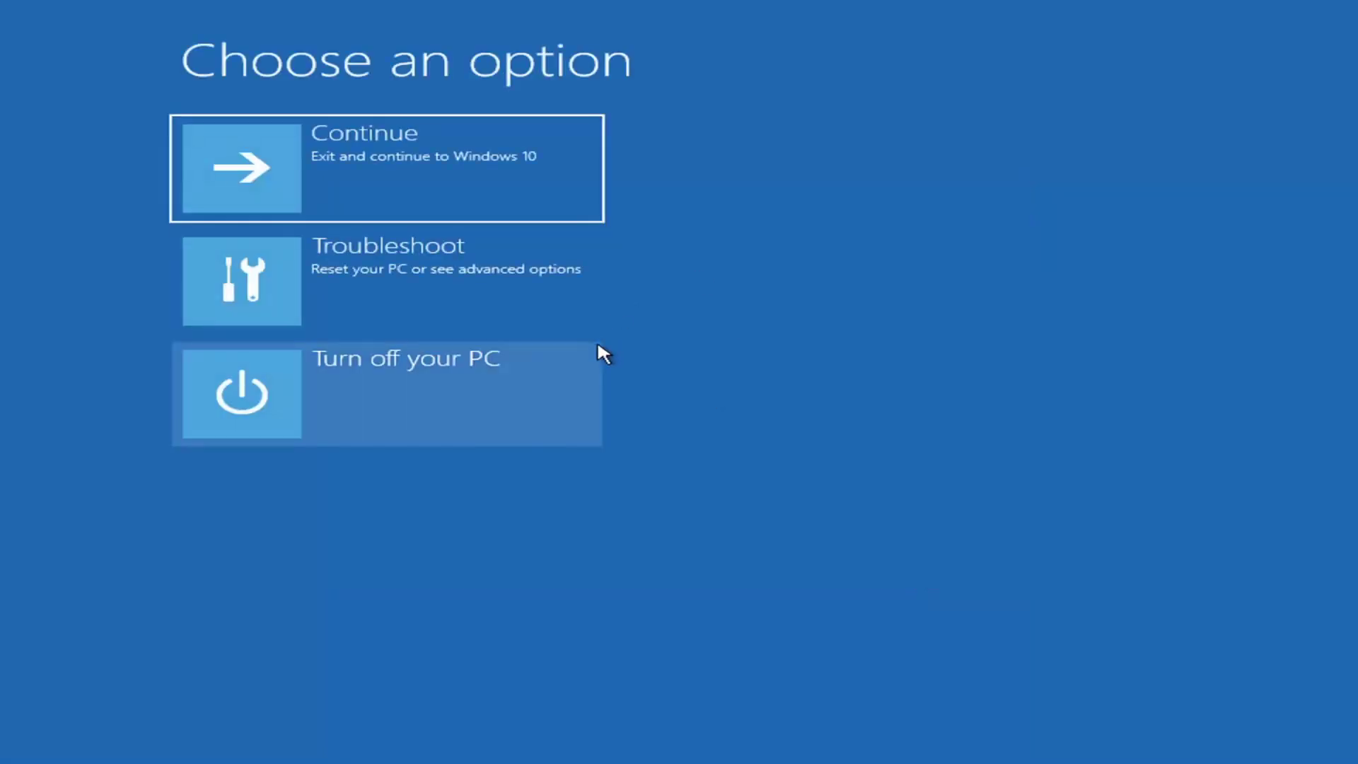
Step: Open the Command Prompt from the advanced troubleshooting options
click(315, 279)
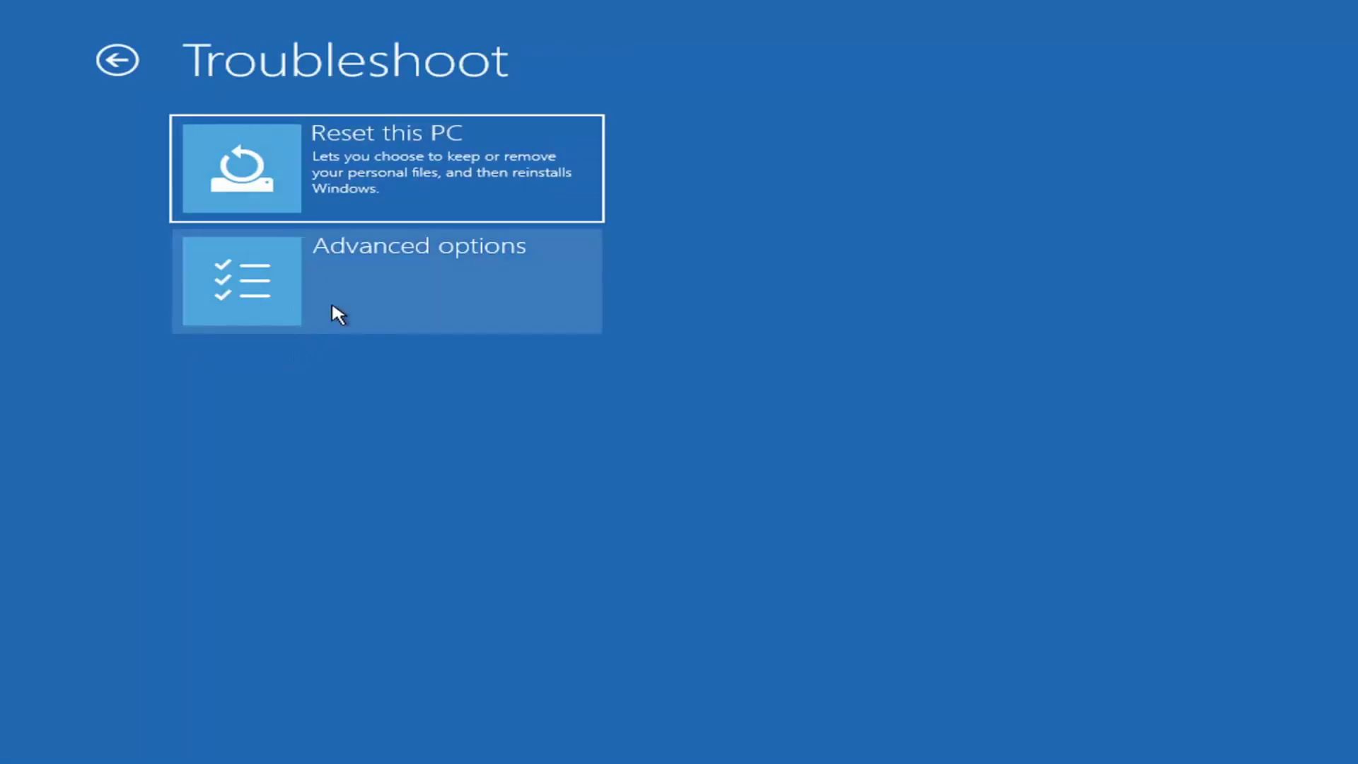
click(353, 324)
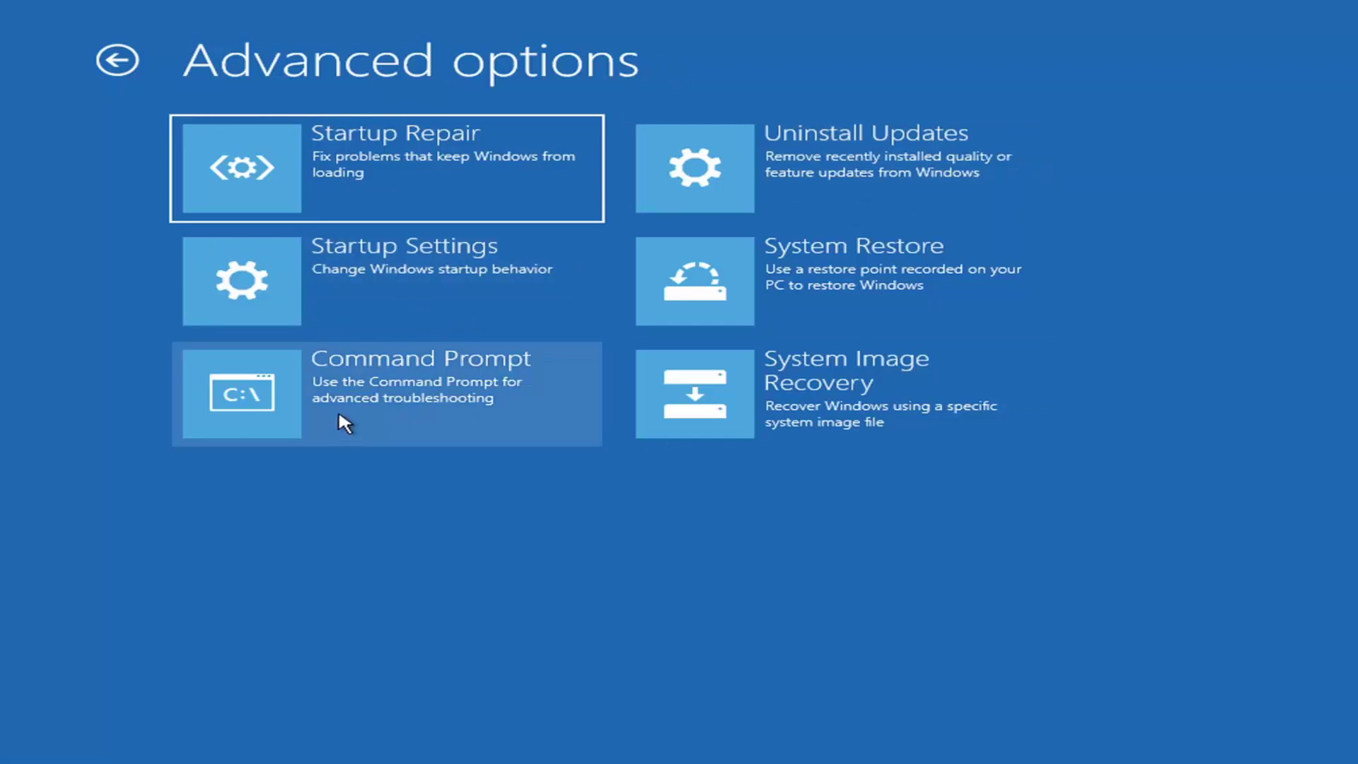
click(385, 397)
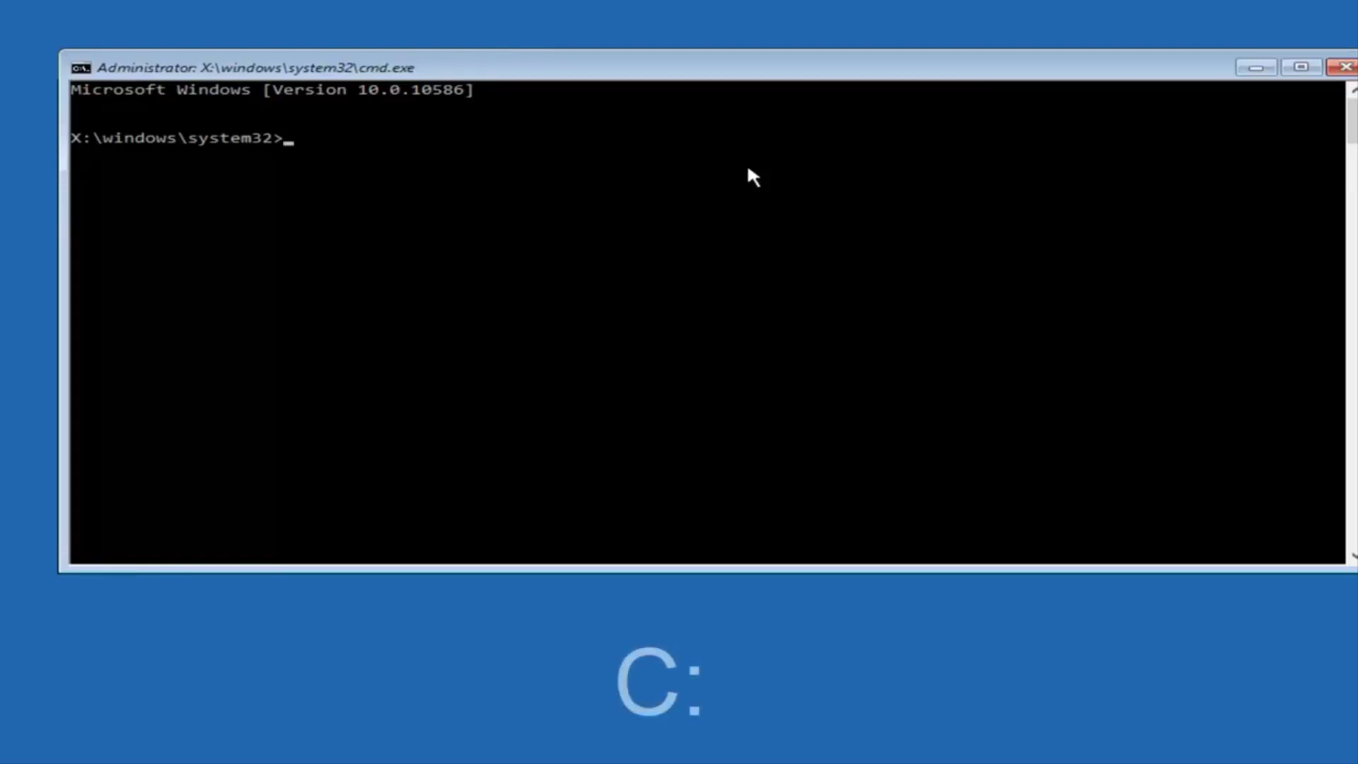
Step: Switch the command line to the C: drive and list its root directory with dir
text(c)
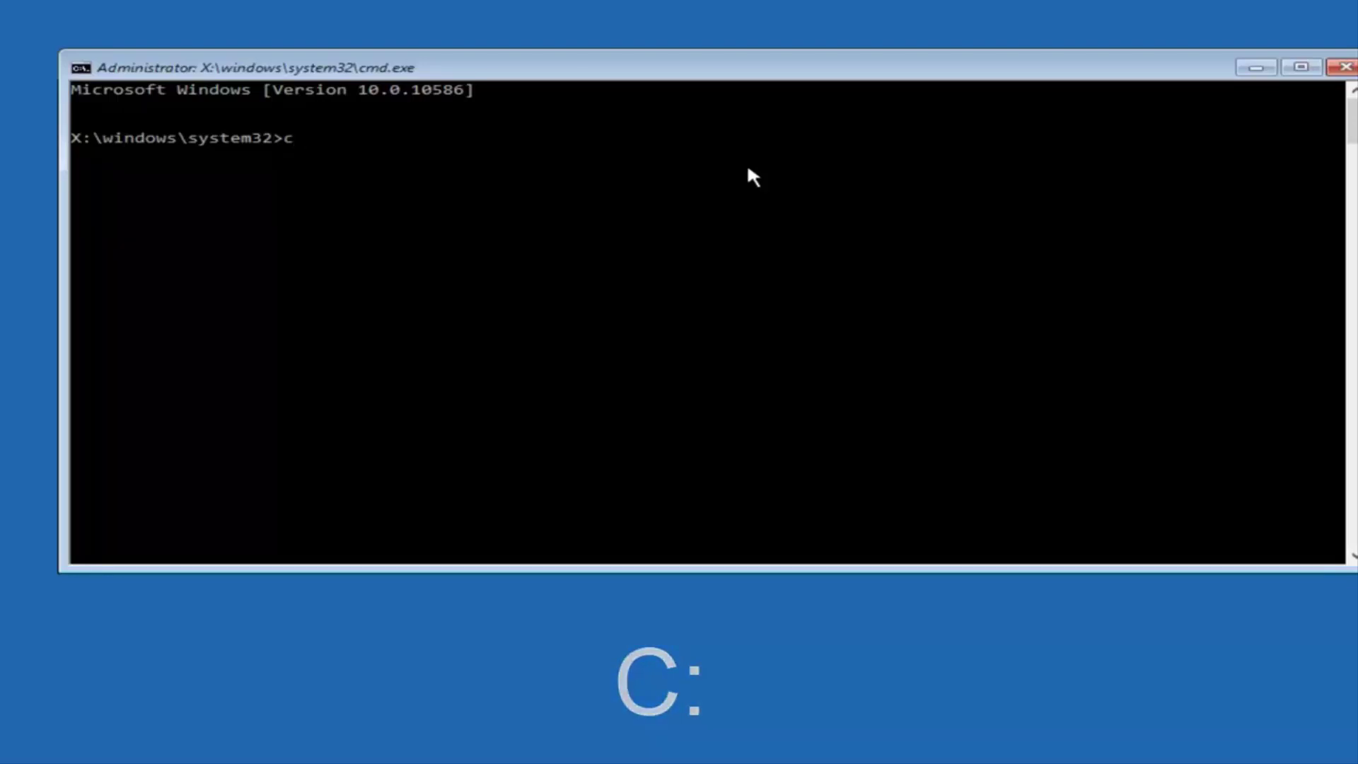
text(:)
key(Return)
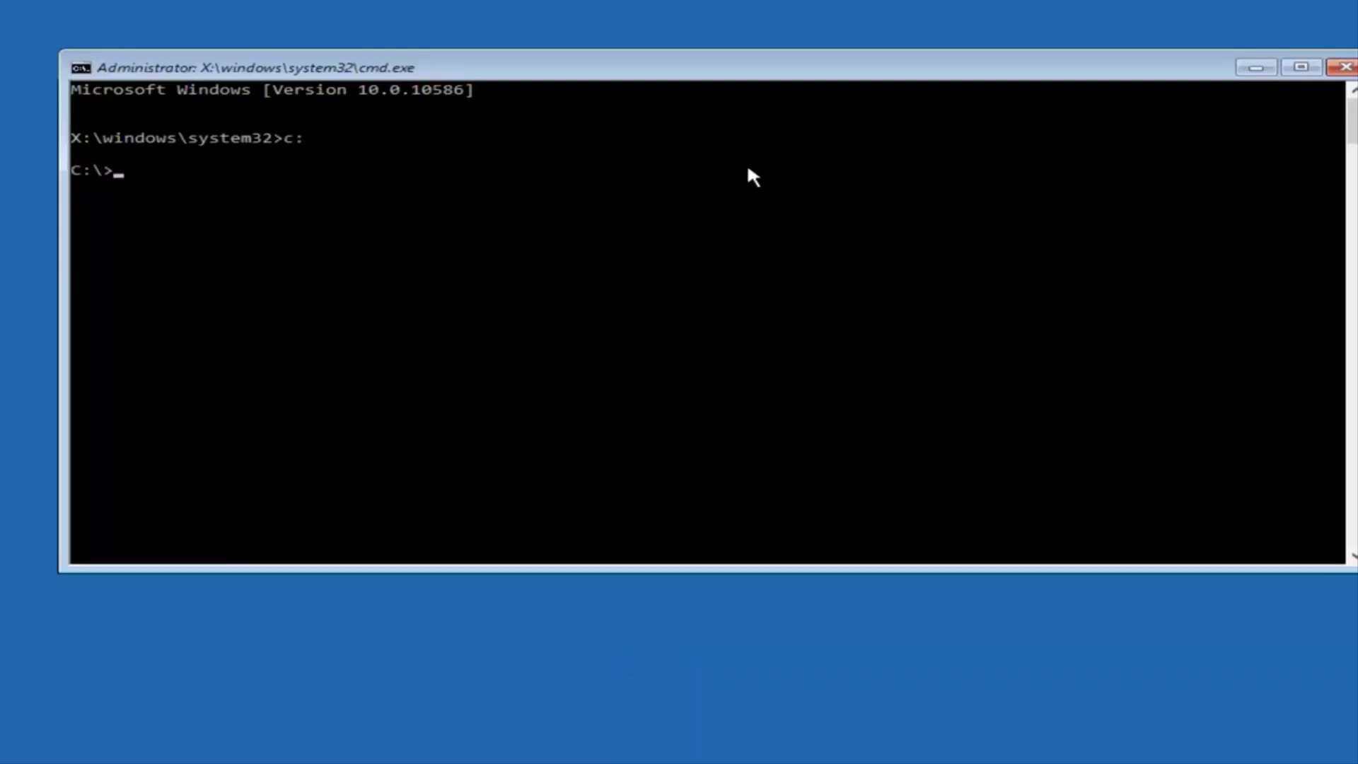
text(dir)
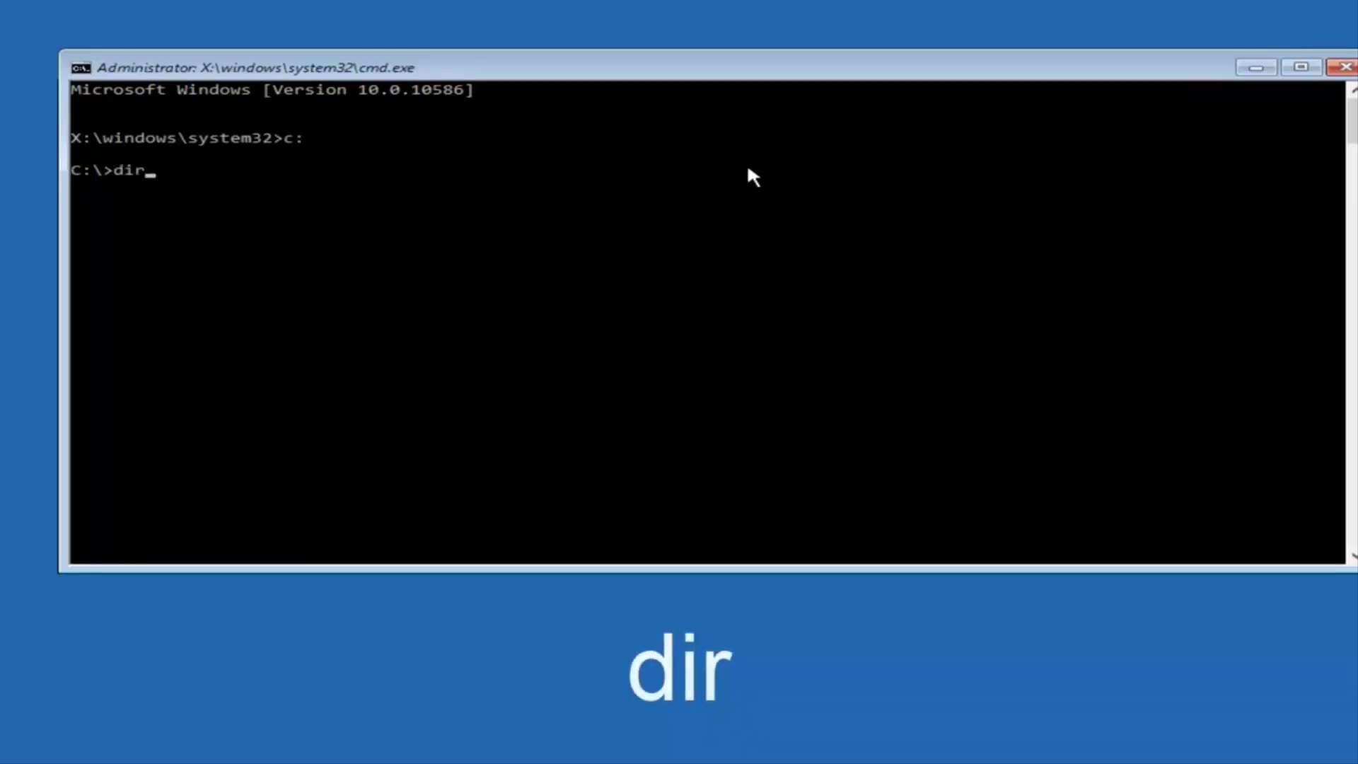
key(Return)
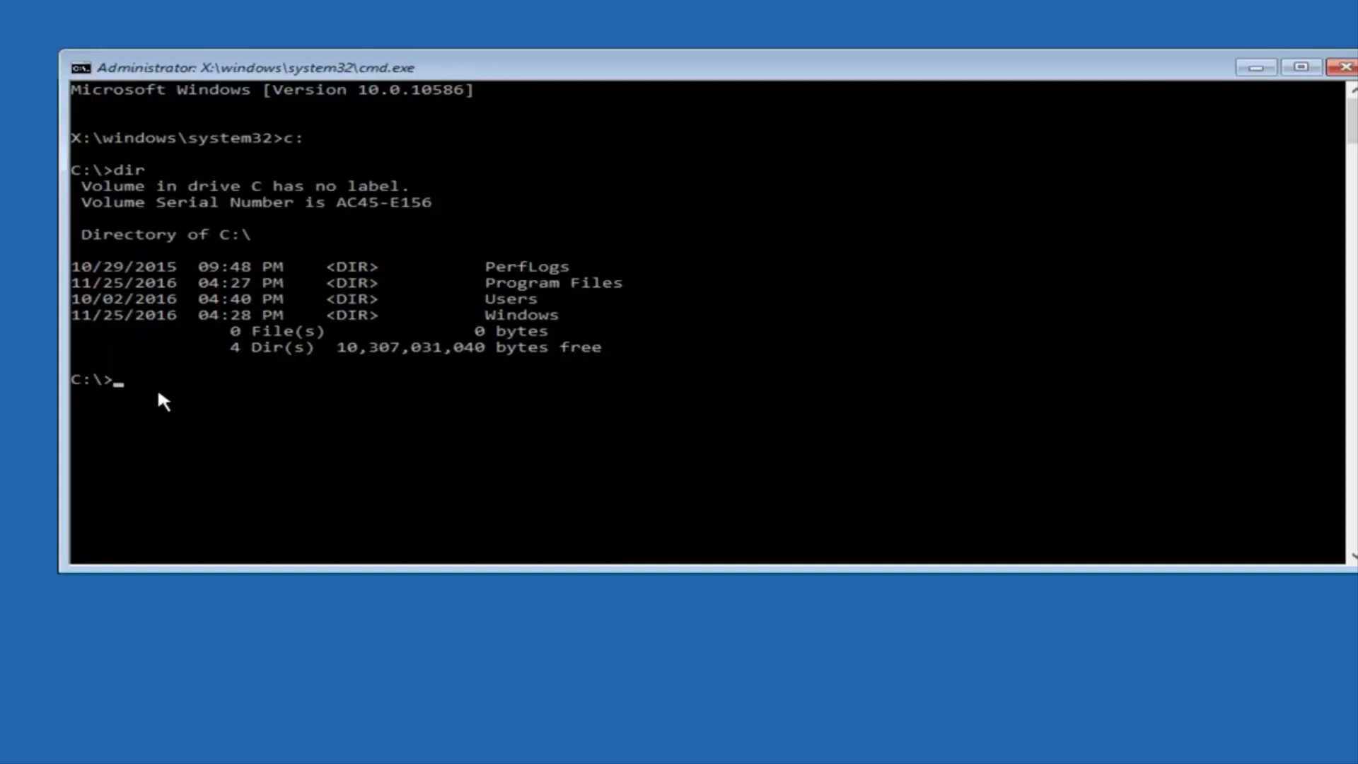
Step: Go to \windows\system32\config, create a folder named Backup, and copy all files into it with copy *.* backup
text(cd \windows\system32\config)
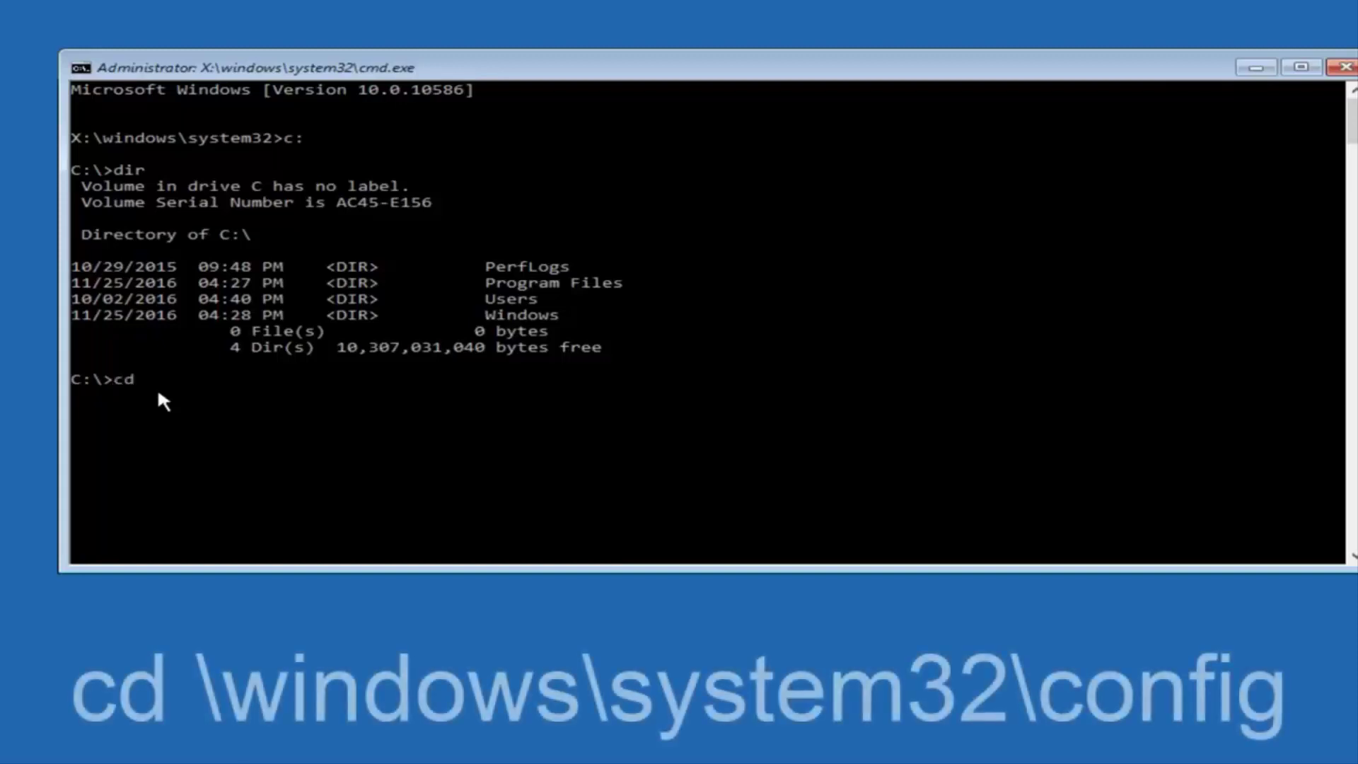
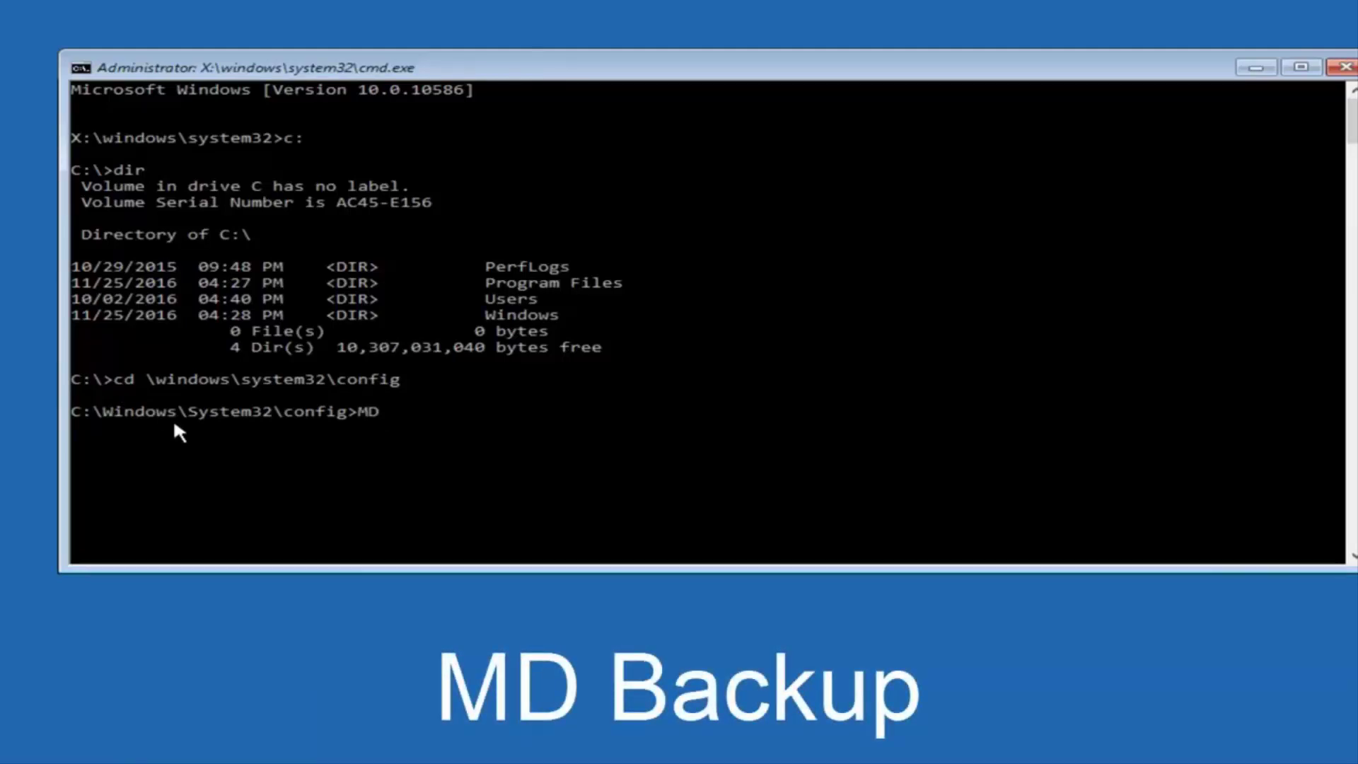
text(kup)
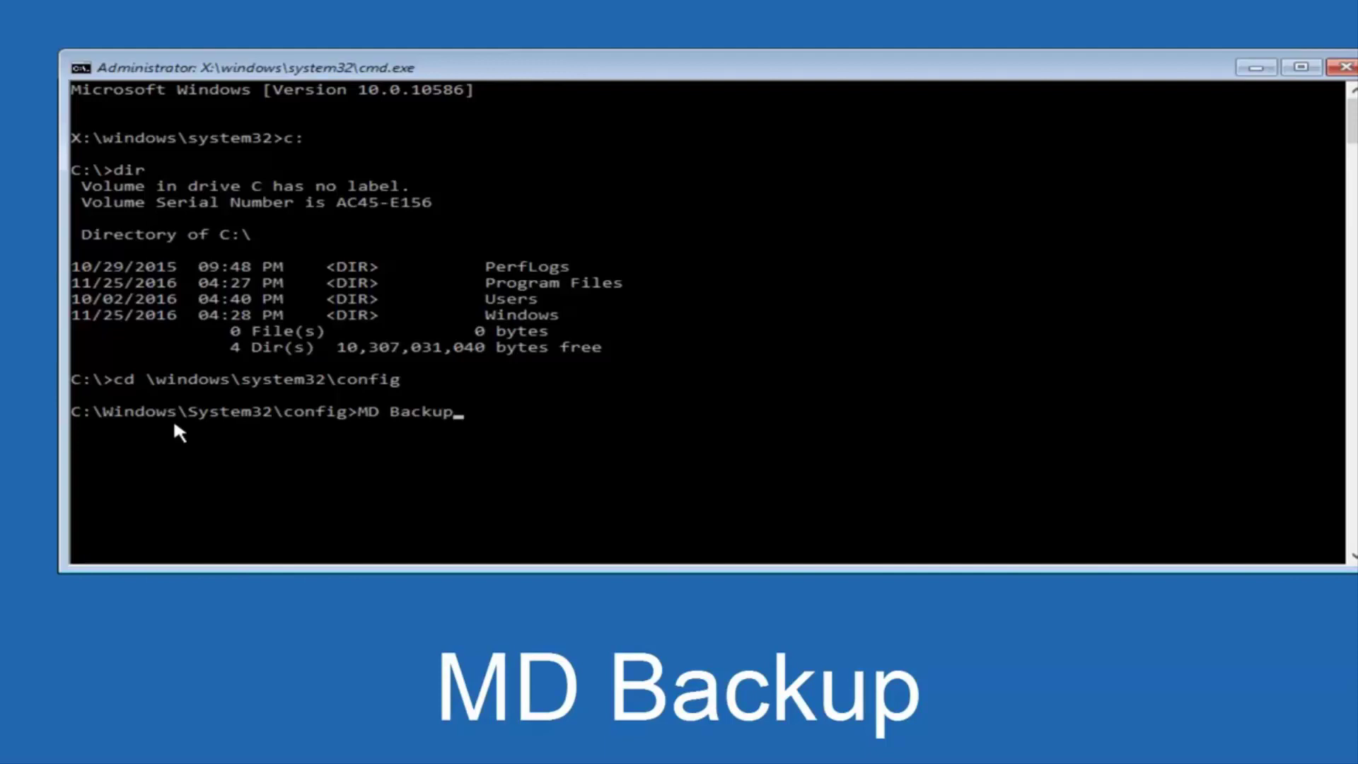
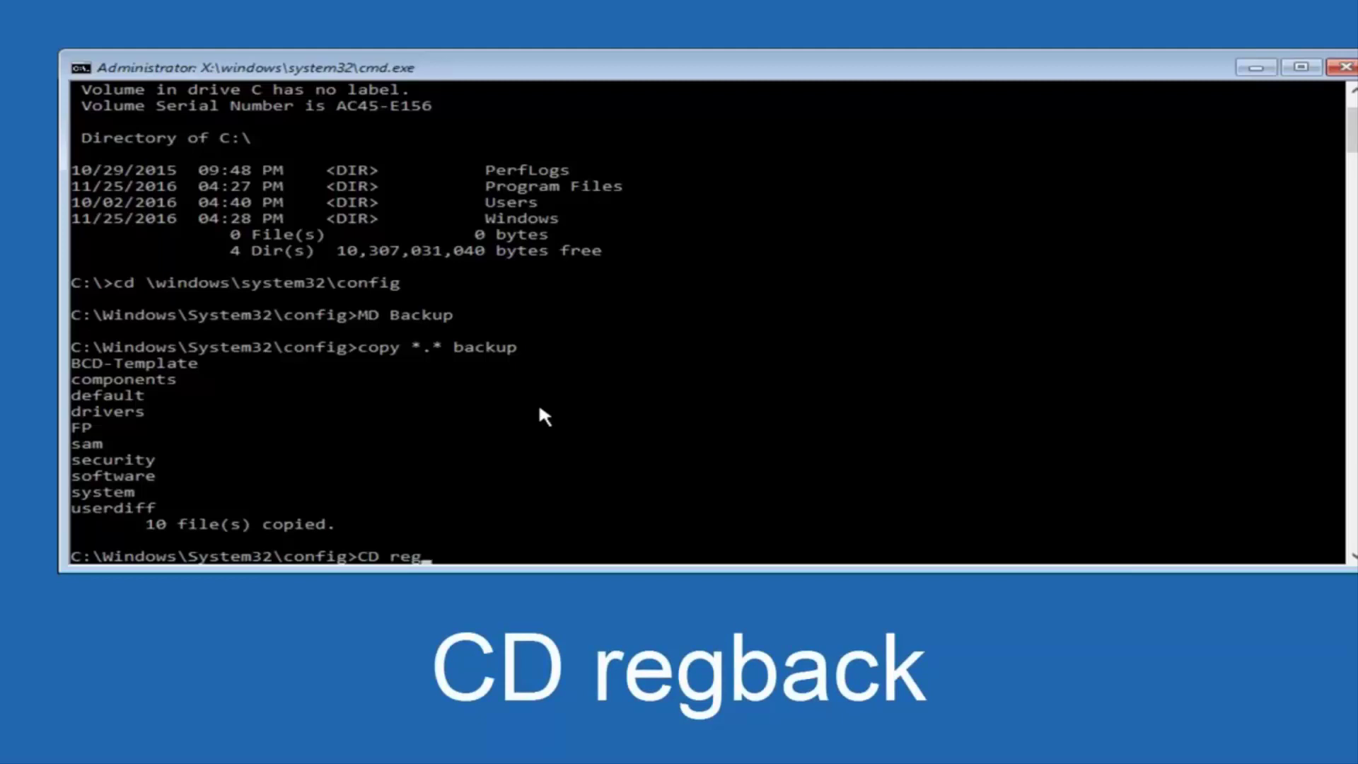
Step: Change to the regback folder inside config and list its files with dir
text(back)
key(Return)
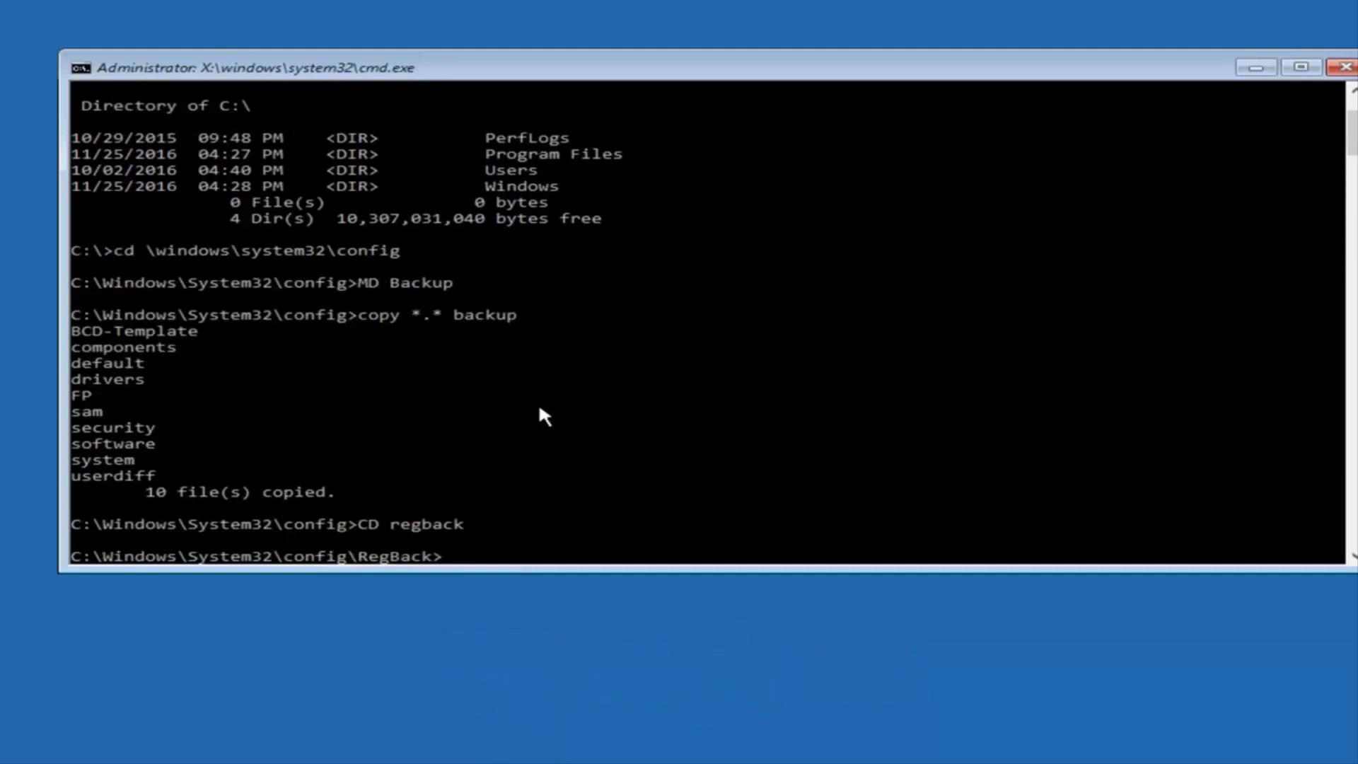
text(dir)
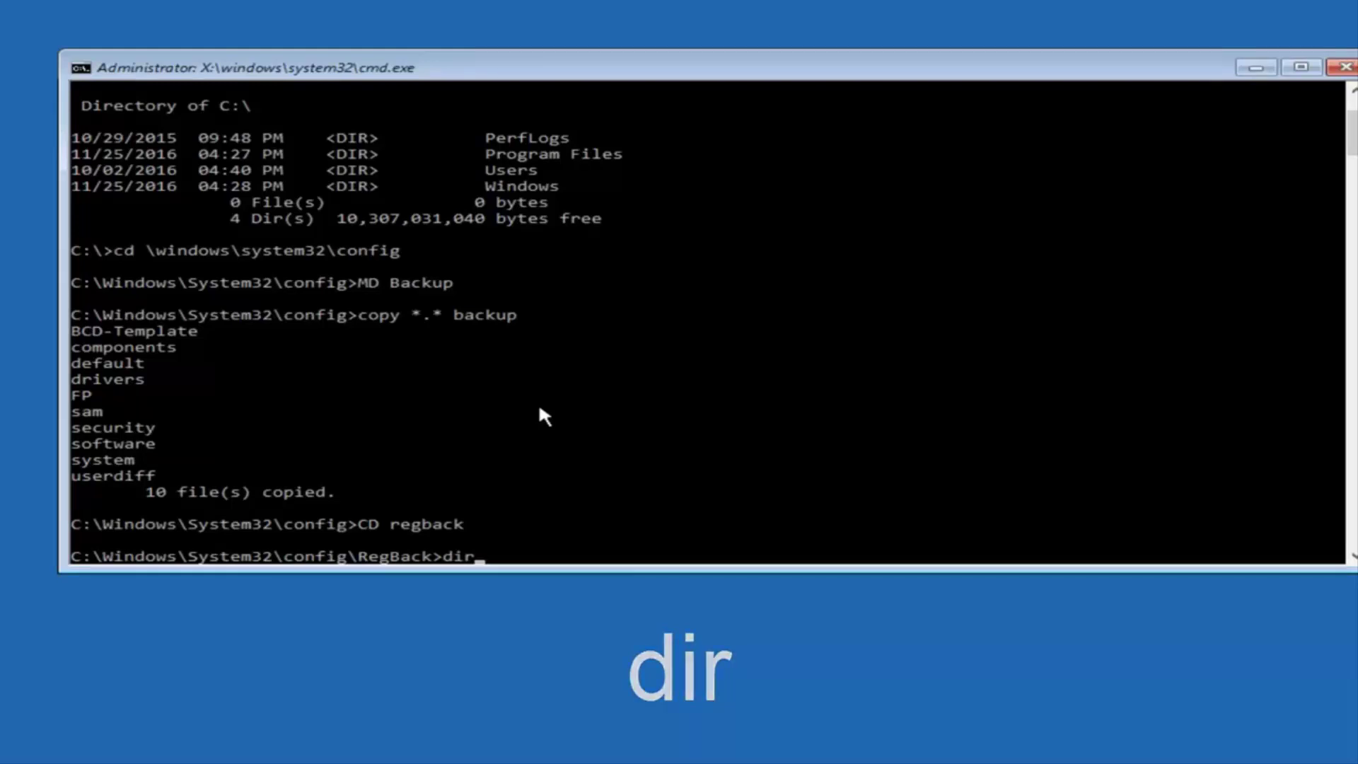
key(Return)
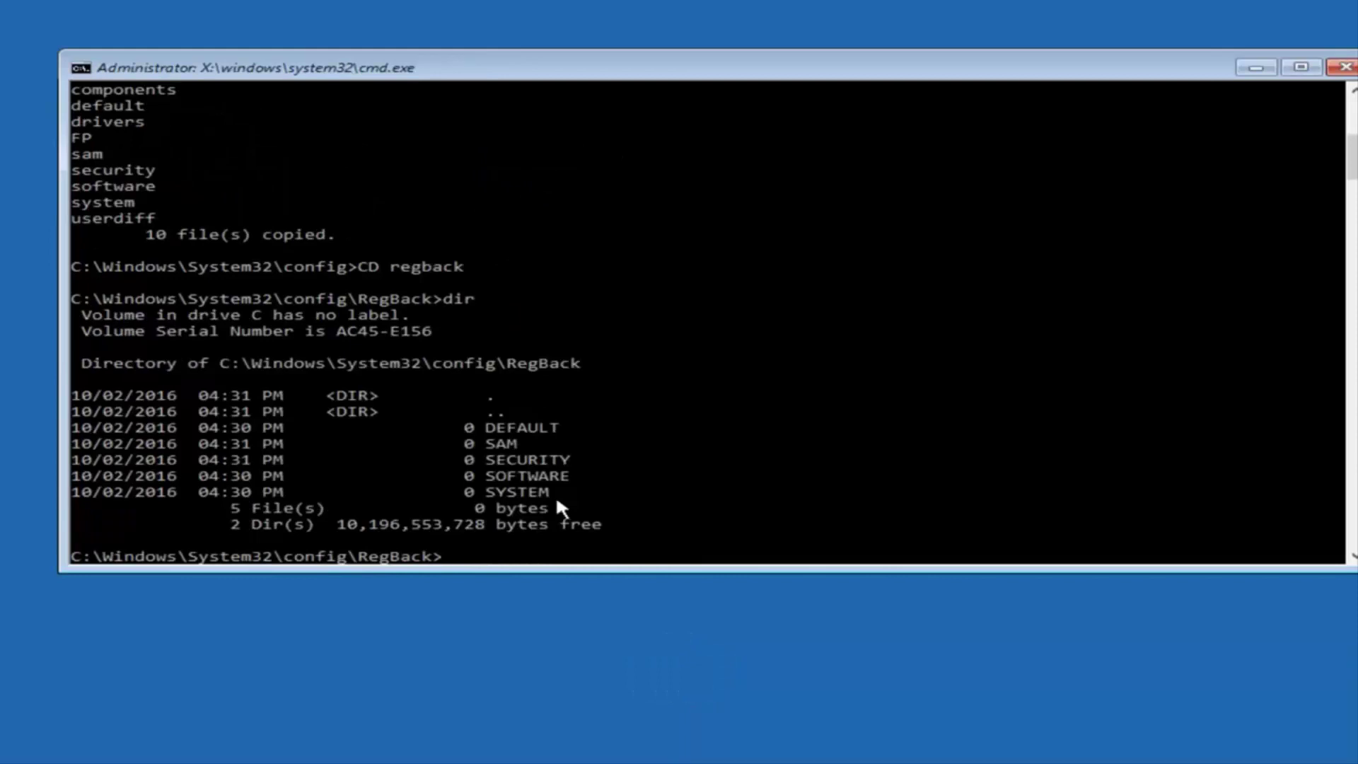
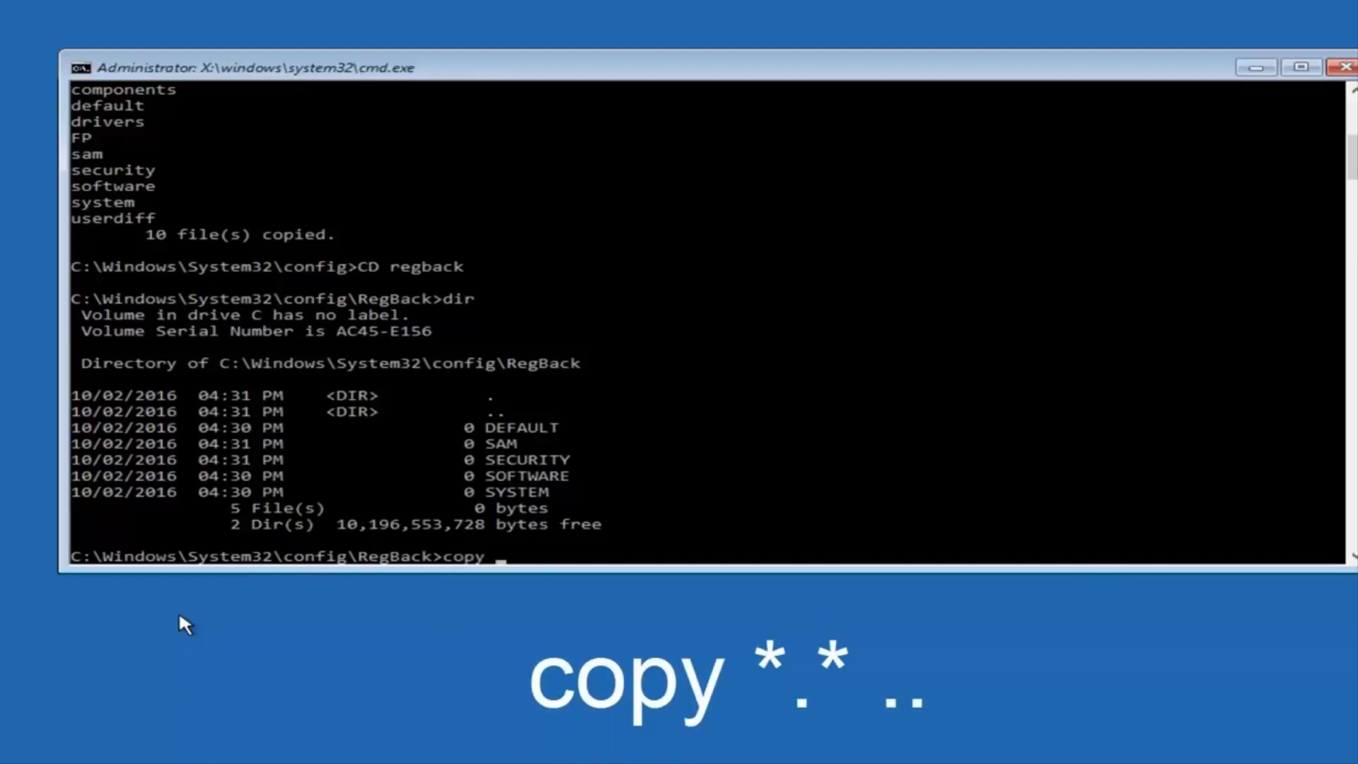
Step: Copy all regback files into the parent config folder with copy *.* .., answer A to overwrite all, and exit the Command Prompt
text(*)
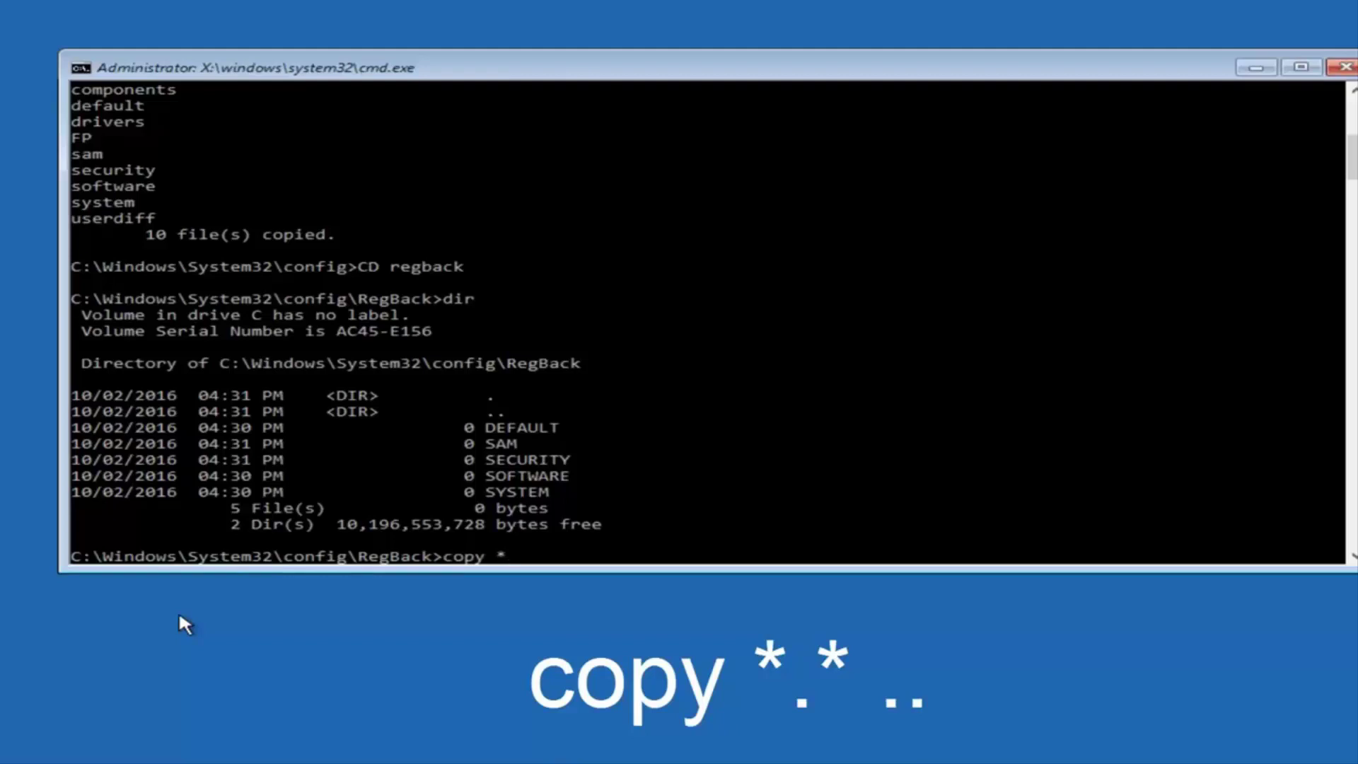
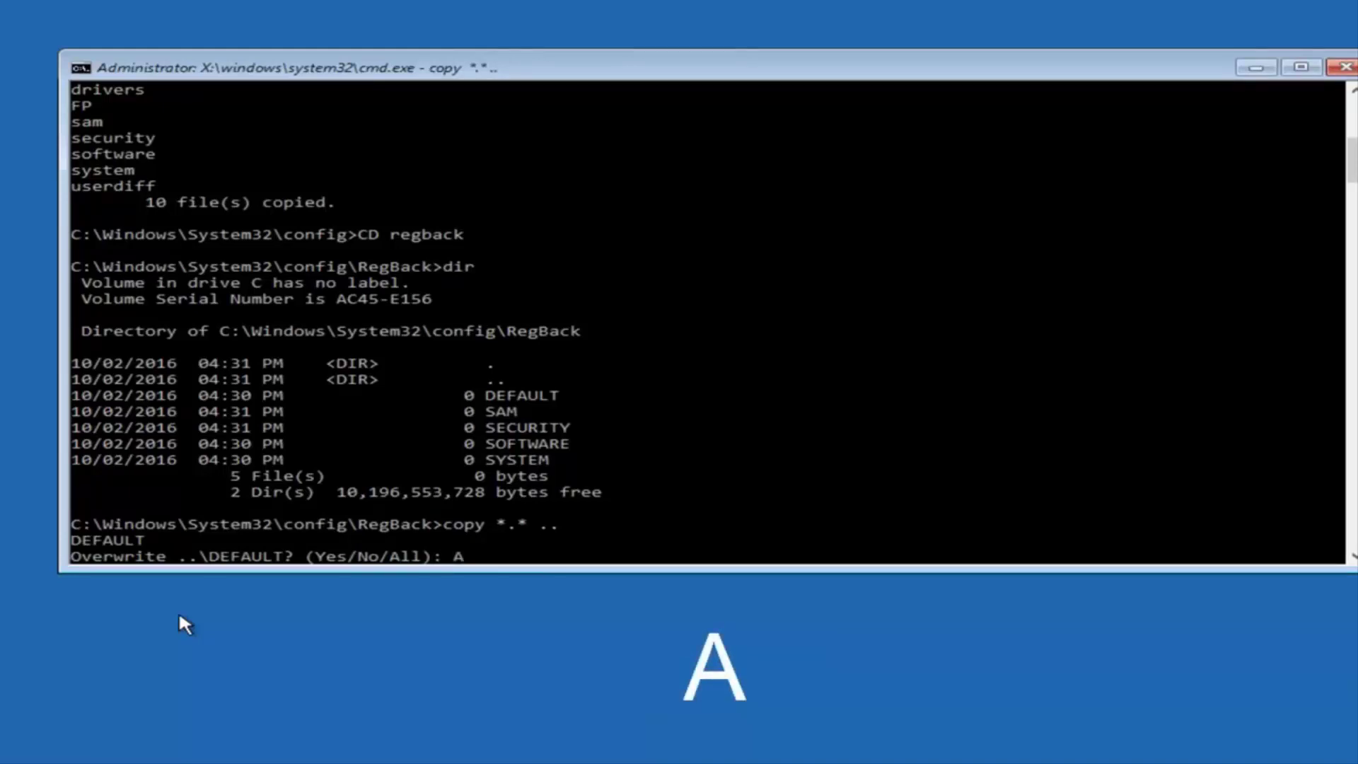
key(Return)
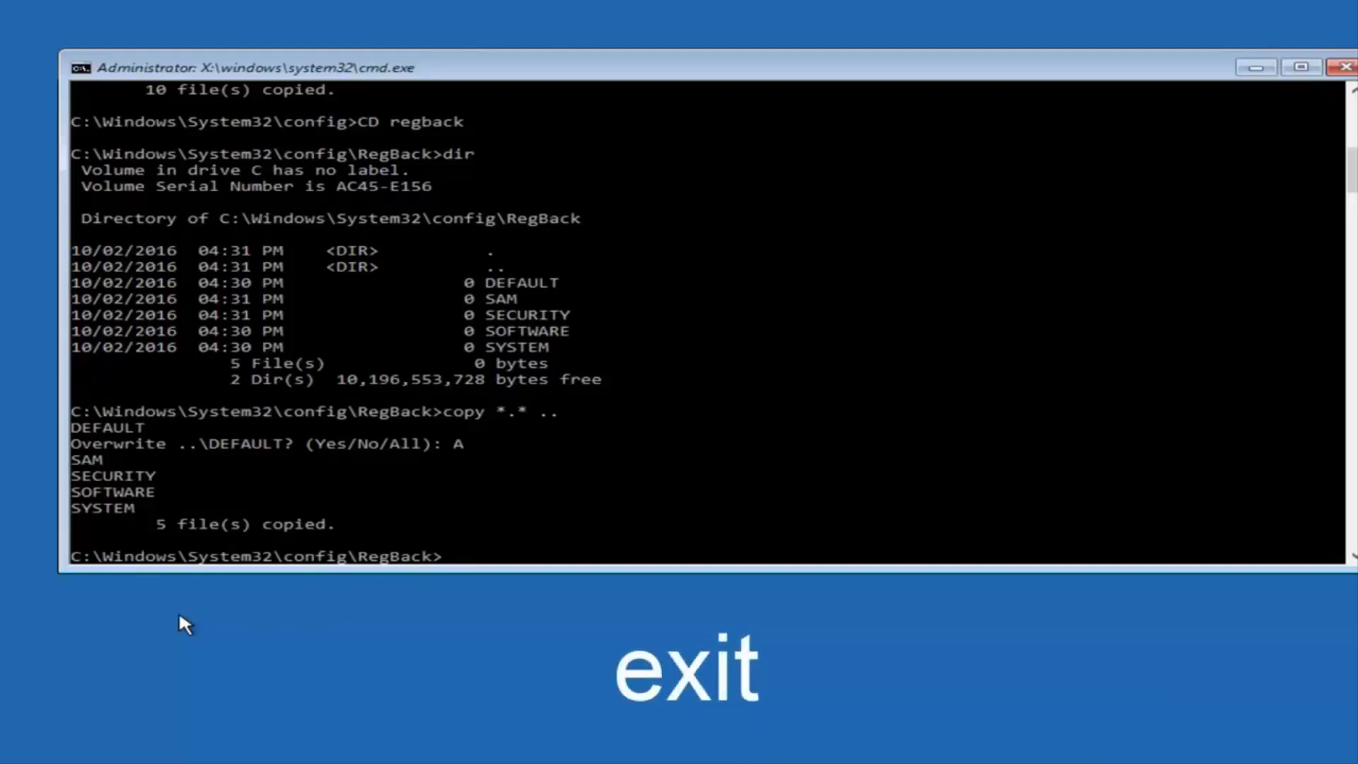
text(exit)
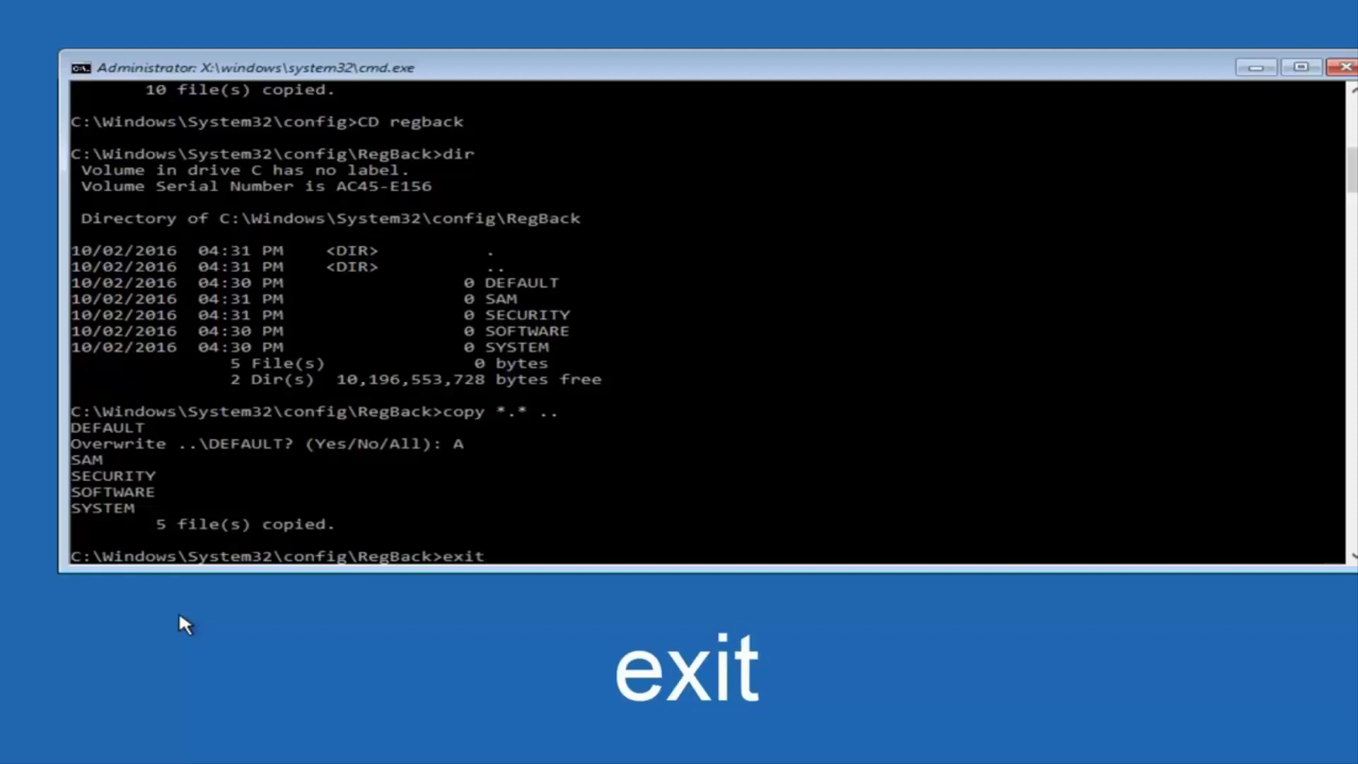
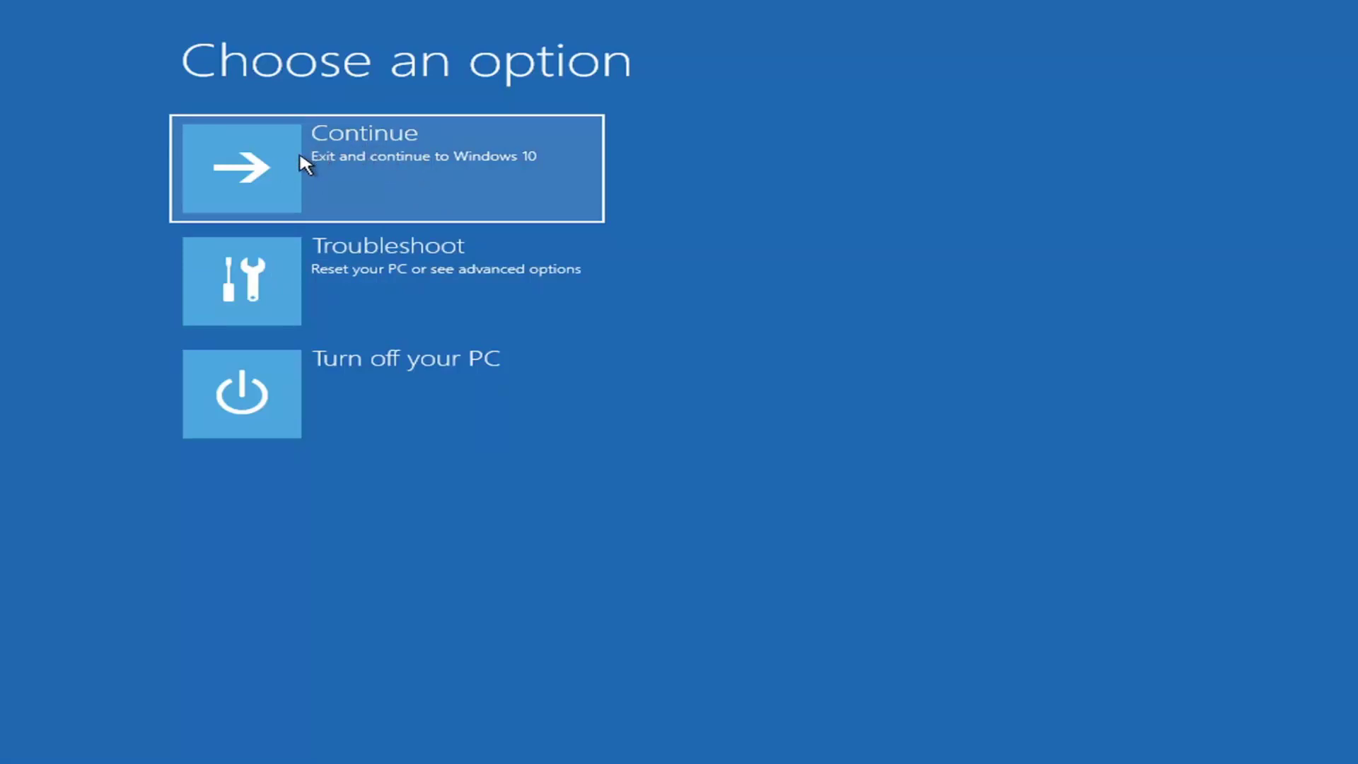
Step: Reset this PC from the troubleshooting options, keeping personal files and using a local reinstall
click(338, 287)
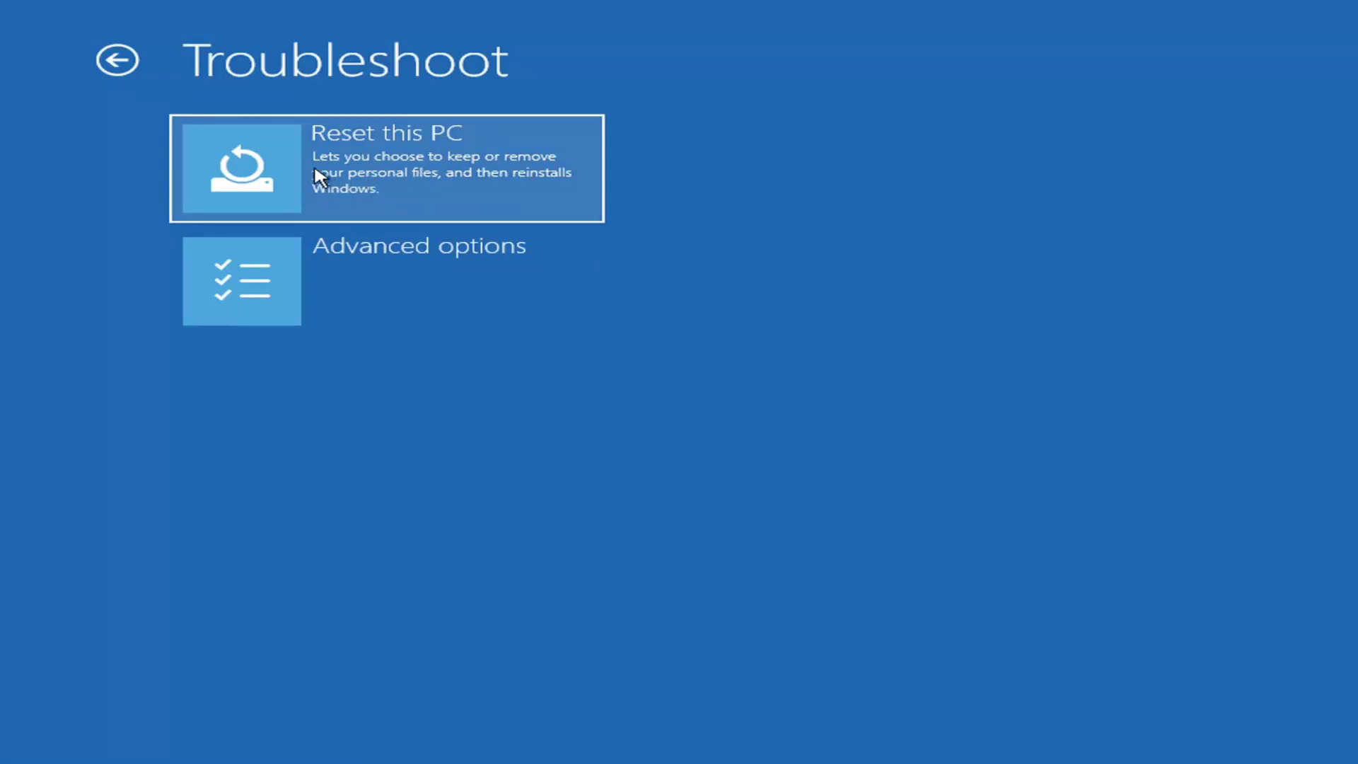
click(338, 165)
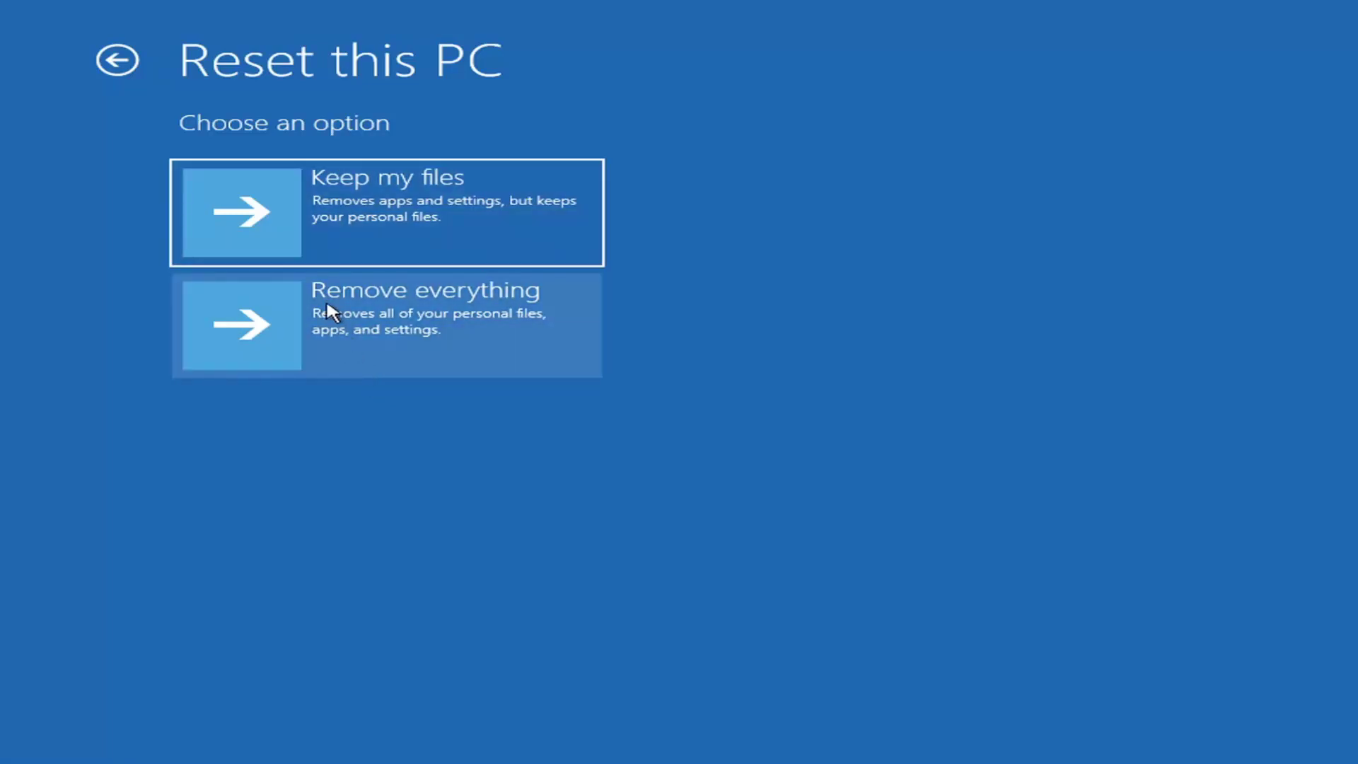
click(300, 213)
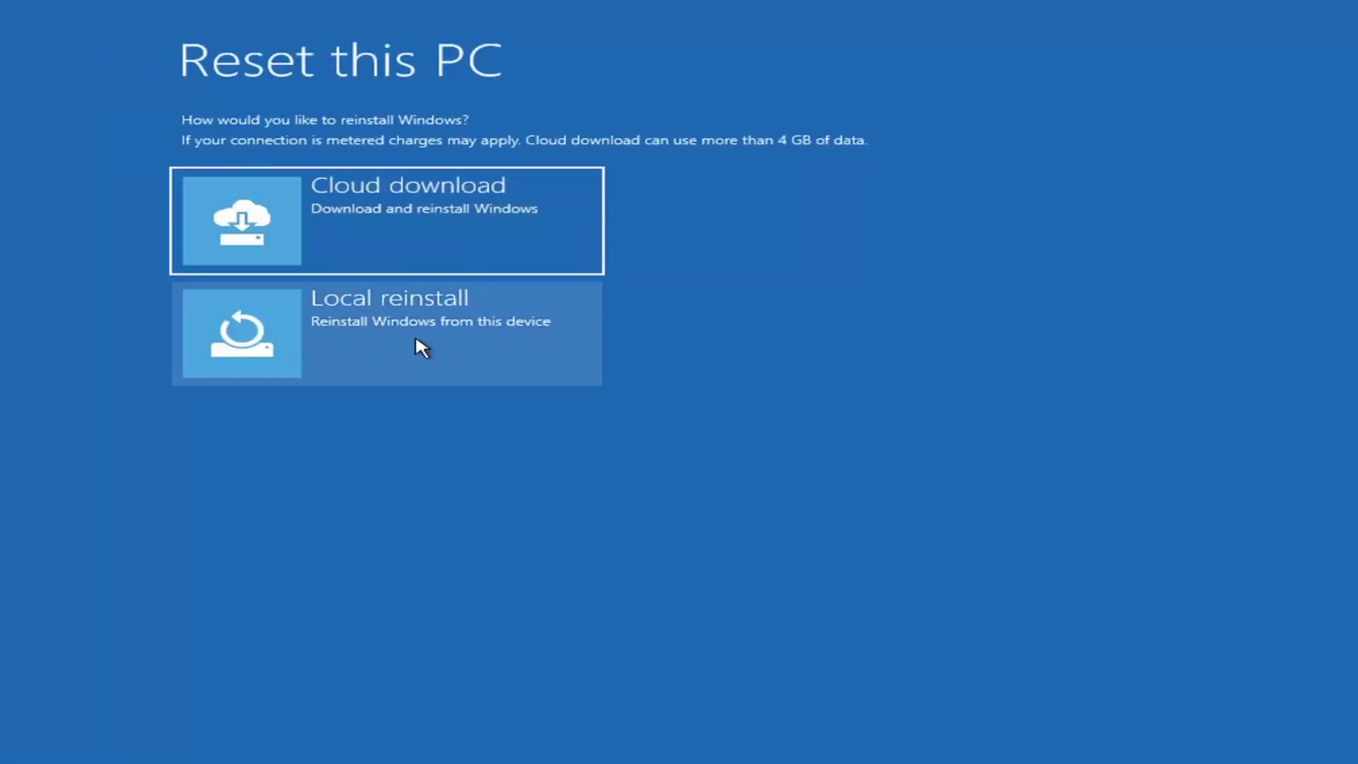
click(354, 331)
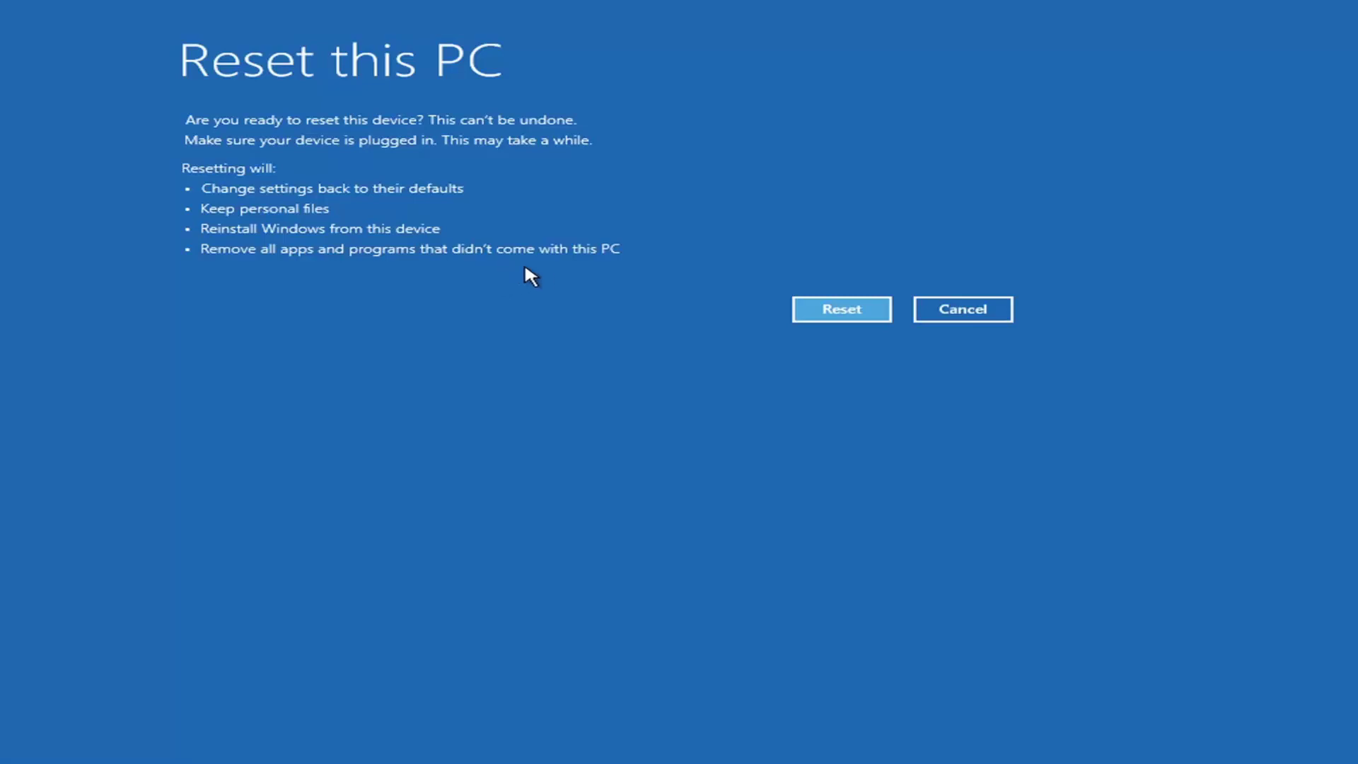
click(841, 310)
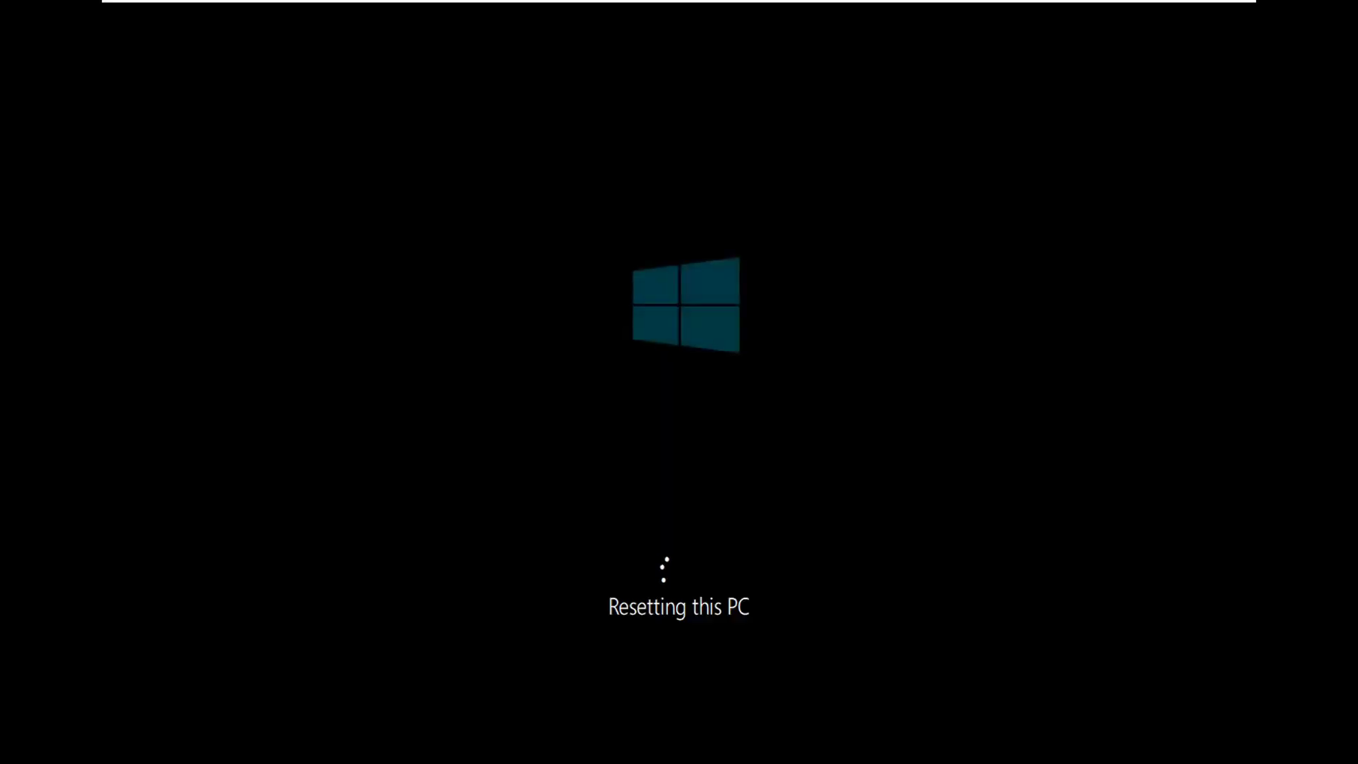